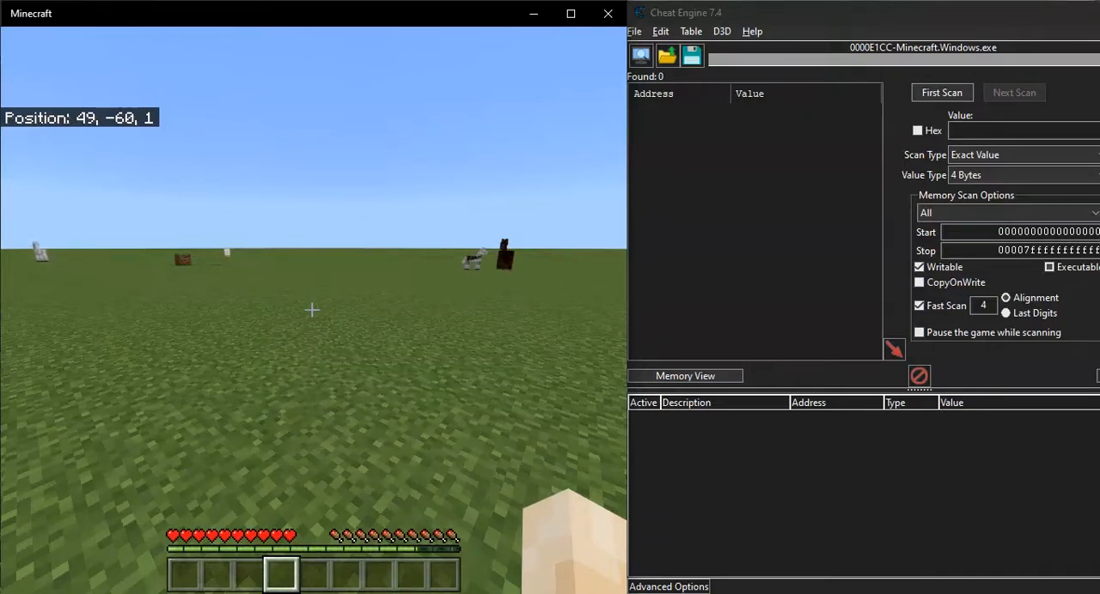
Walk the Minecraft player around the field, switch hotbar slots 7 and 9, and show the inventory
{"action": "key", "text": "w"}
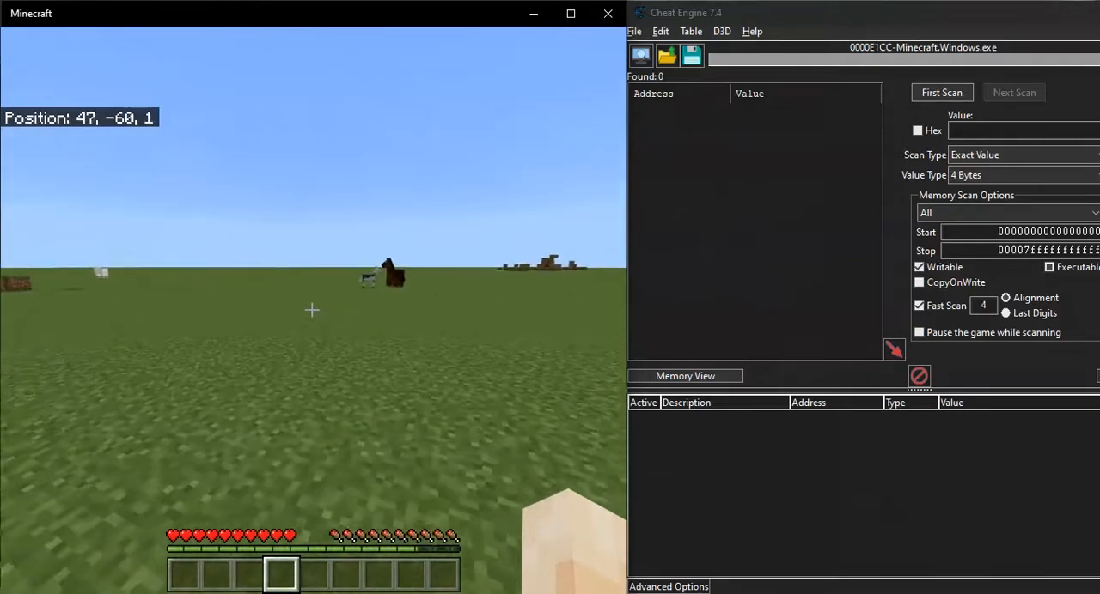
{"action": "key", "text": "w"}
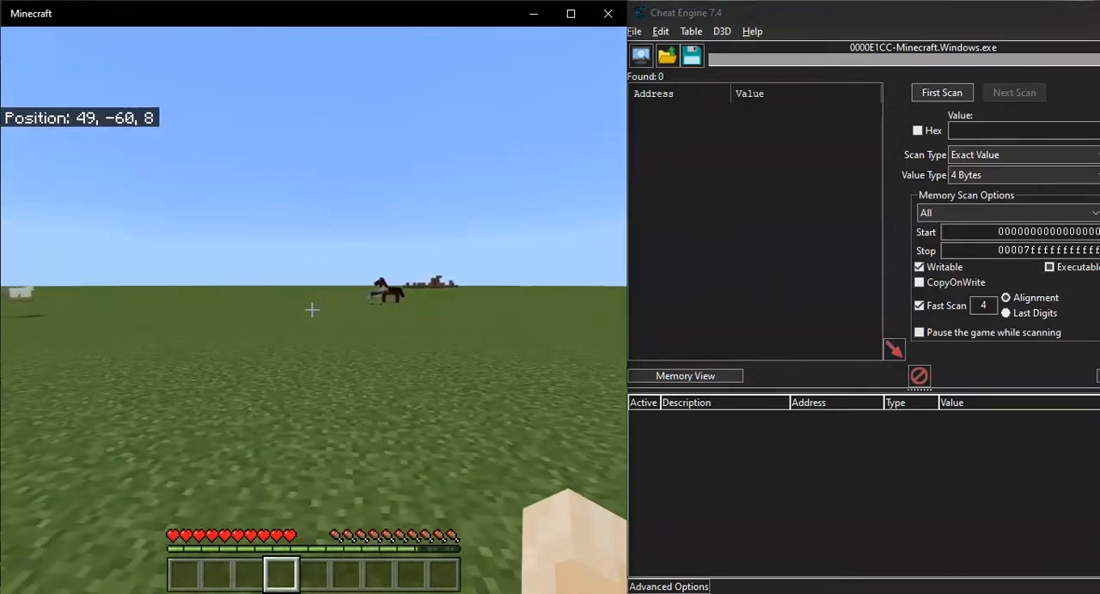
{"action": "key", "text": "w"}
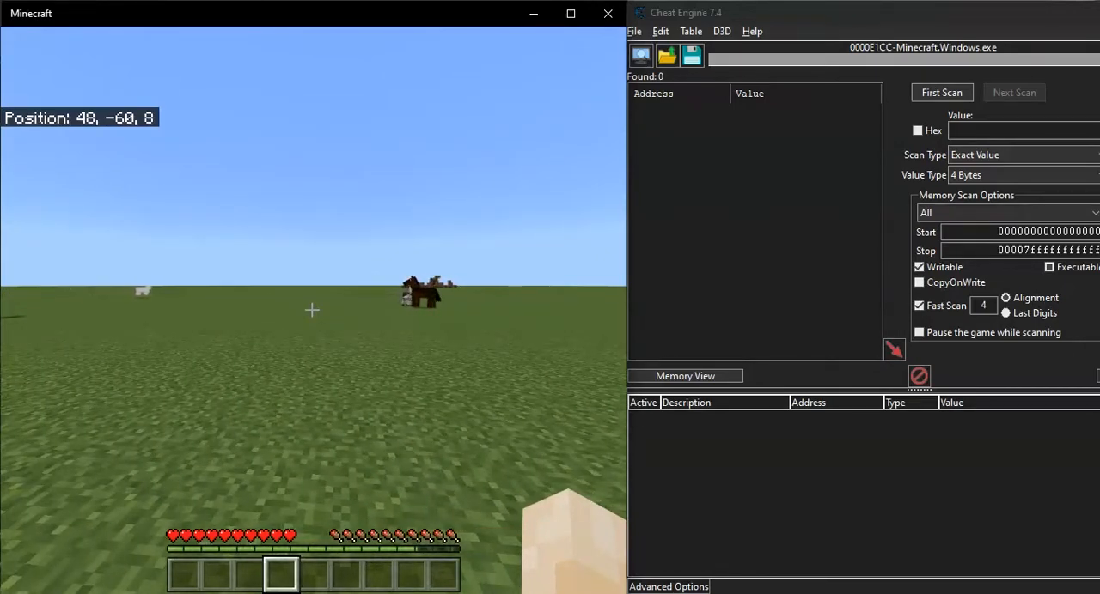
{"action": "key", "text": "s"}
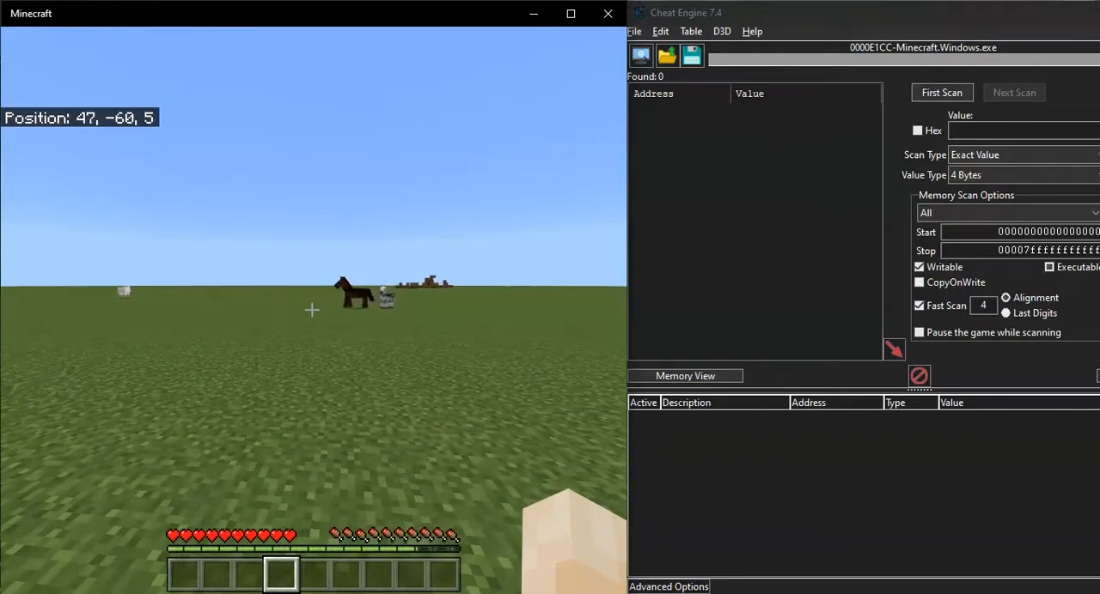
{"action": "key", "text": "s"}
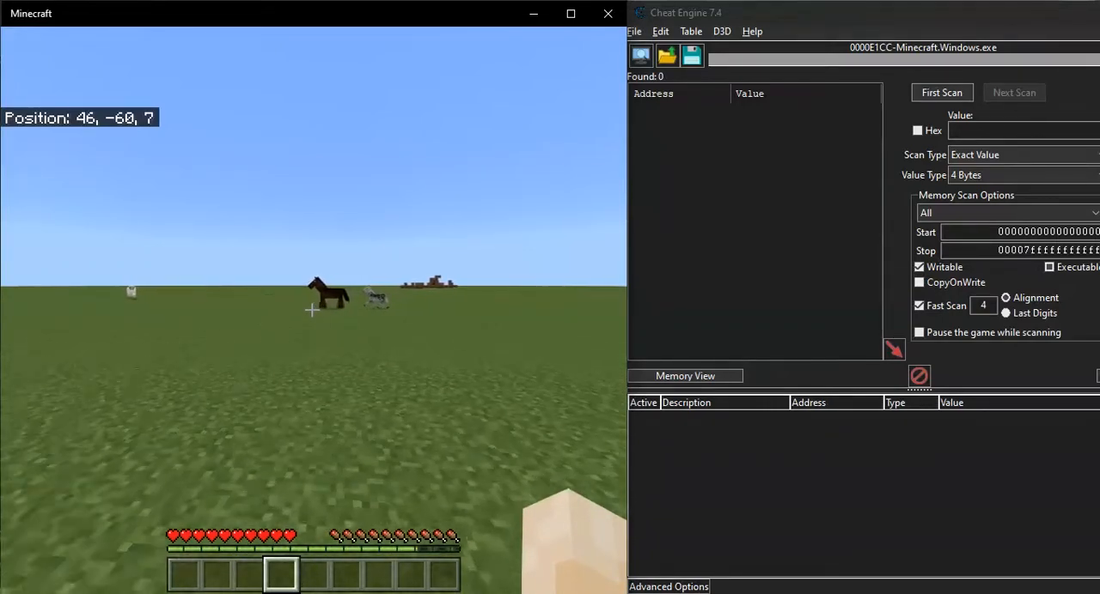
{"action": "key", "text": "7"}
{"action": "key", "text": "9"}
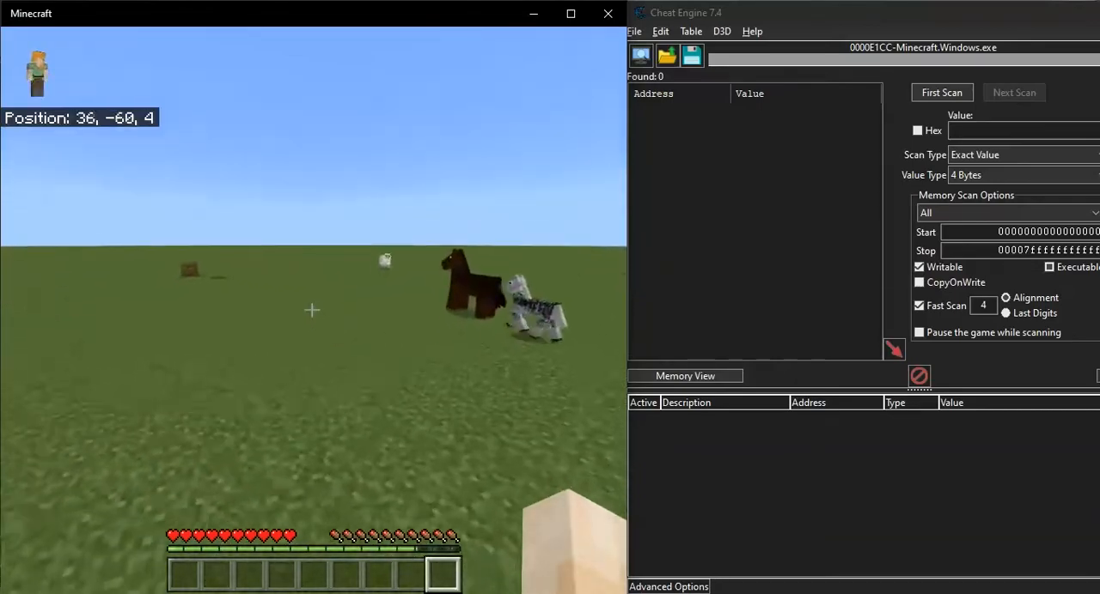
{"action": "key", "text": "w"}
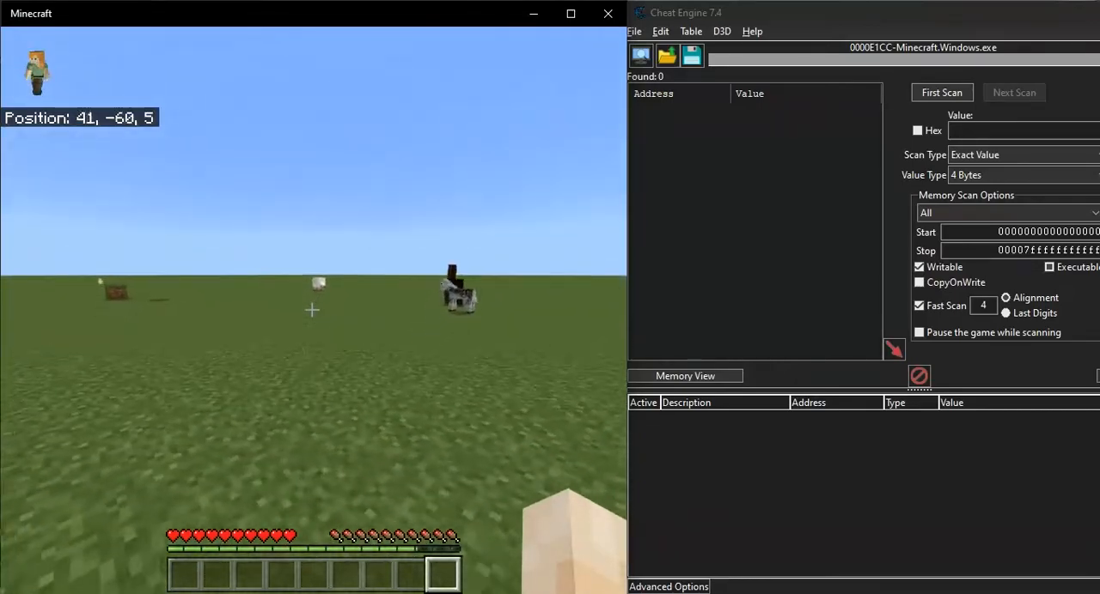
{"action": "key", "text": "e"}
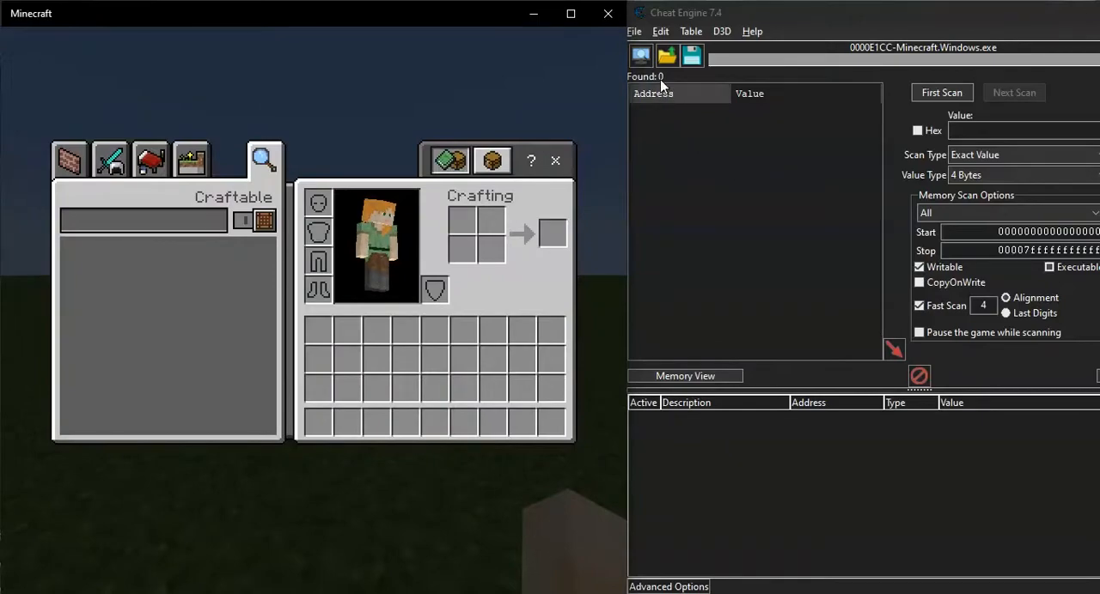
Attach Cheat Engine to the filtered Minecraft.Windows.exe process via the Process List
{"action": "left_click", "coordinate": [640, 56]}
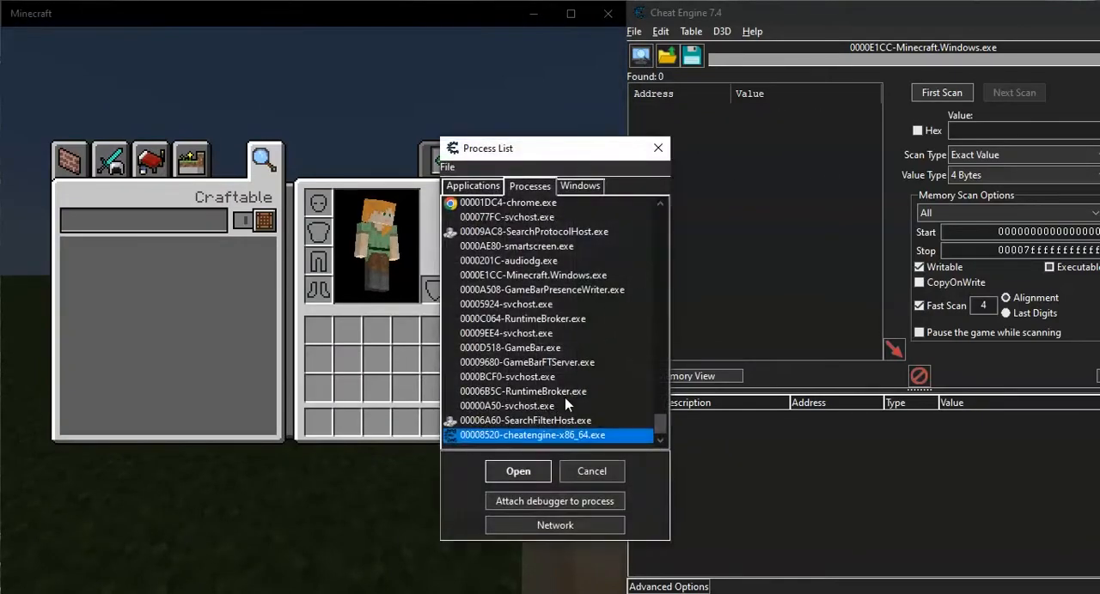
{"action": "left_click", "coordinate": [658, 148]}
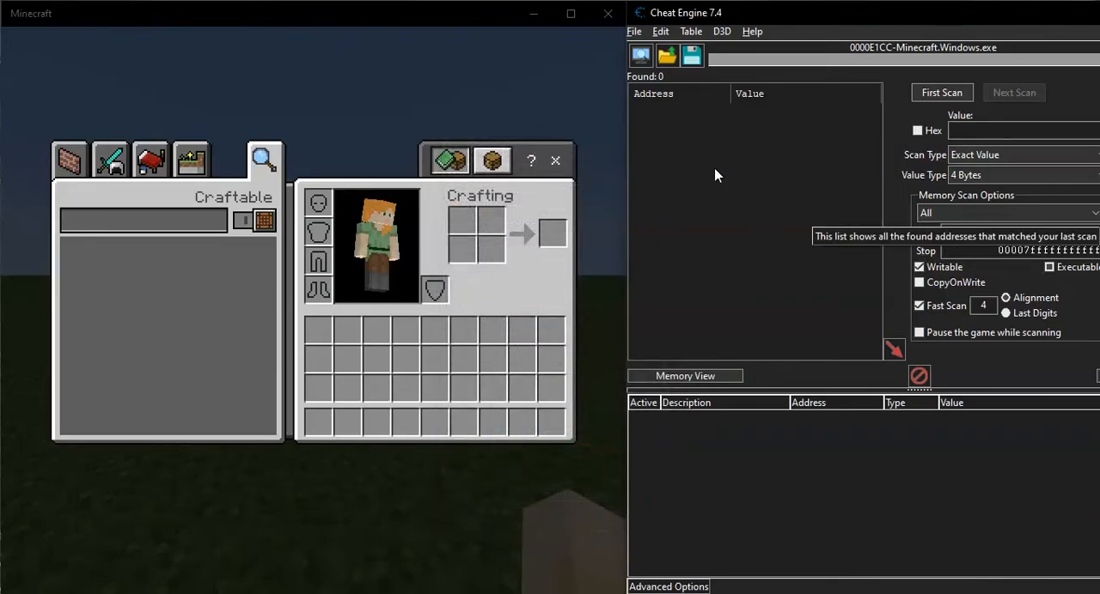
{"action": "left_click", "coordinate": [643, 58]}
{"action": "type", "text": "mi"}
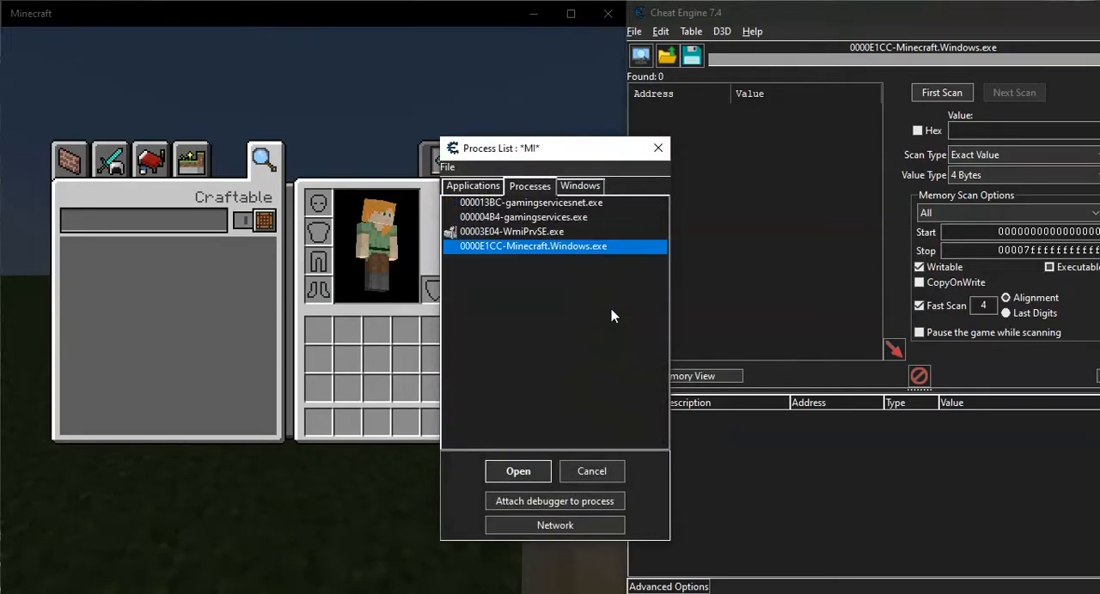
{"action": "key", "text": "Return"}
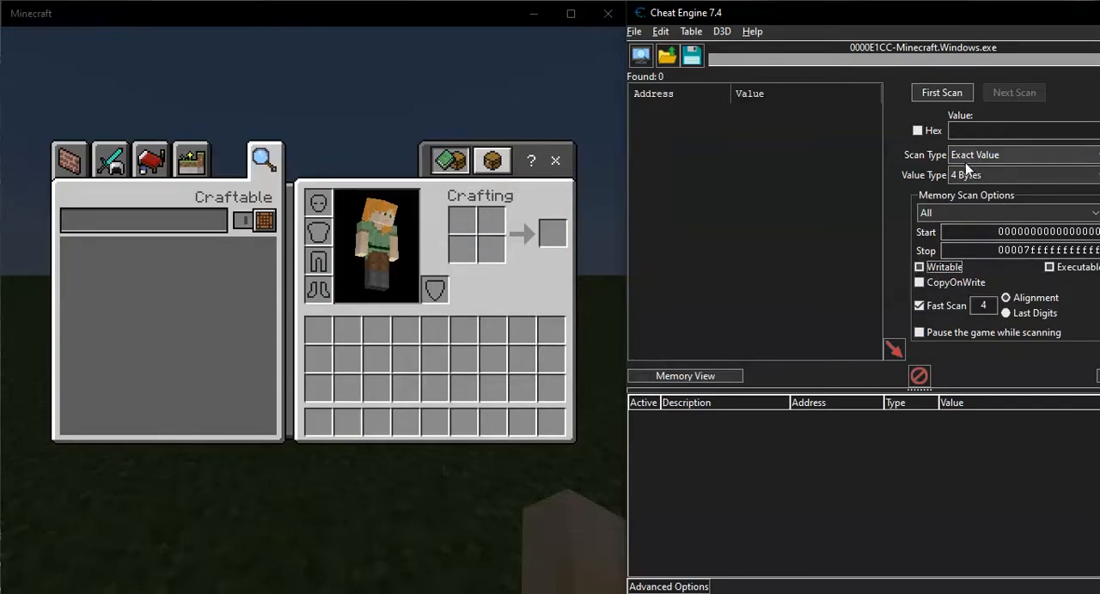
Set the scan's Value Type to Double and Scan Type to Exact Value
{"action": "left_click", "coordinate": [988, 175]}
{"action": "left_click", "coordinate": [970, 261]}
{"action": "left_click", "coordinate": [988, 155]}
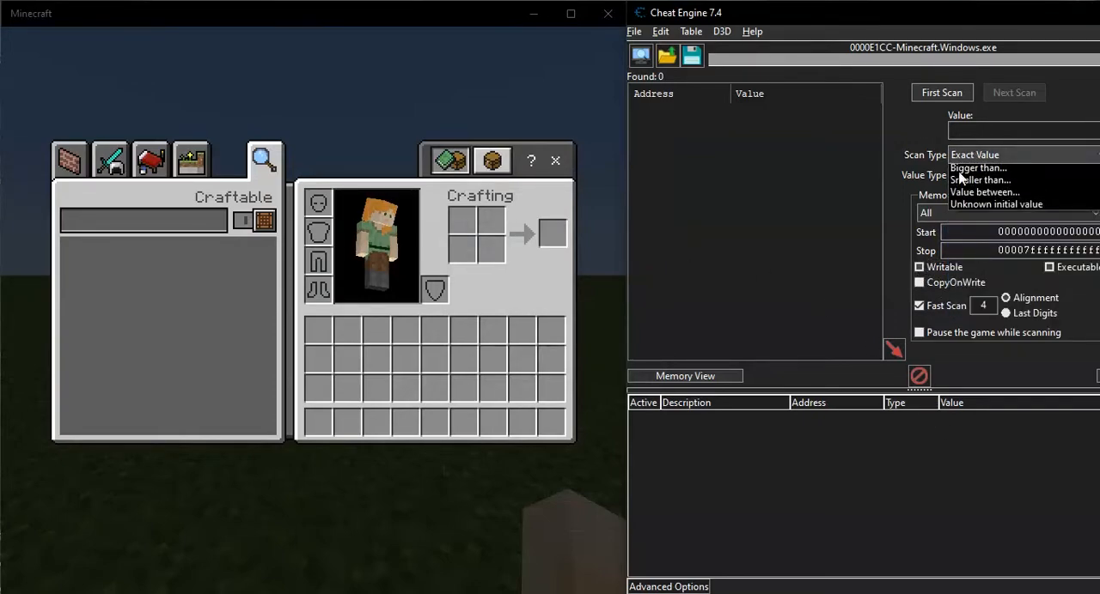
{"action": "left_click", "coordinate": [996, 215]}
{"action": "left_click", "coordinate": [987, 157]}
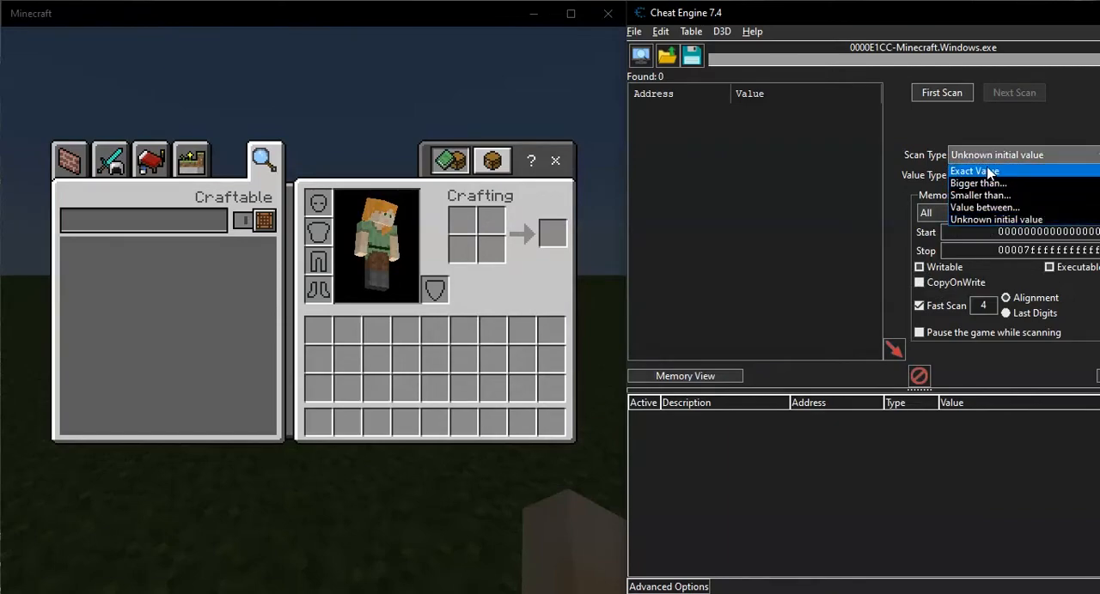
{"action": "left_click", "coordinate": [996, 165]}
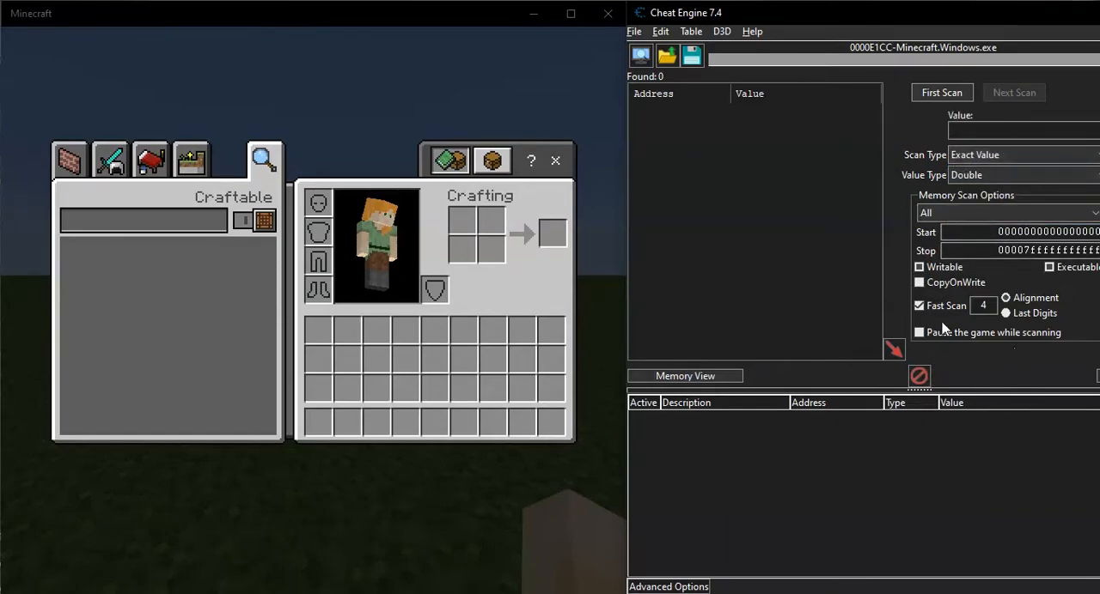
Limit the memory scan region to the Minecraft.Windows.exe module
{"action": "left_click", "coordinate": [964, 215]}
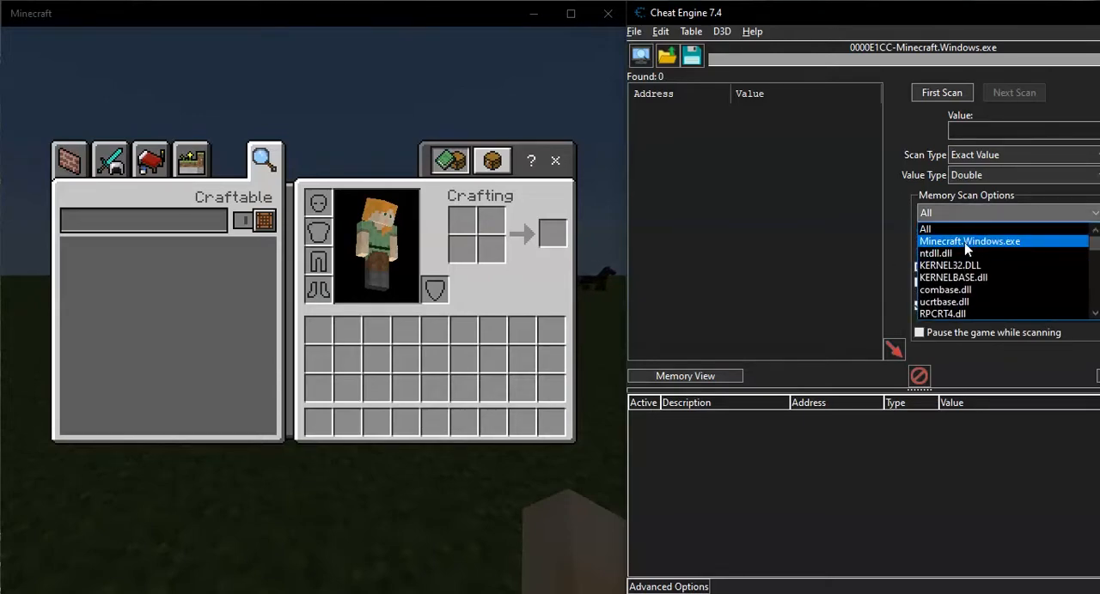
{"action": "left_click", "coordinate": [963, 242]}
{"action": "left_click", "coordinate": [1021, 128]}
{"action": "type", "text": "1000"}
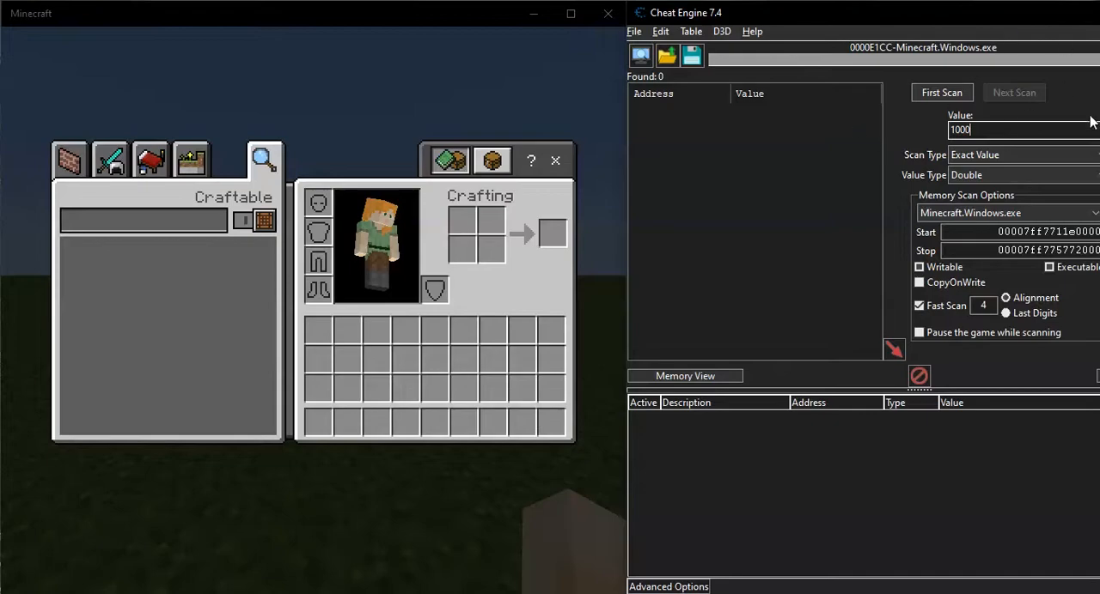
Run the first scan for the Double value 1000 in the Minecraft module
{"action": "left_click", "coordinate": [942, 92]}
{"action": "left_click", "coordinate": [520, 327]}
{"action": "key", "text": "Escape"}
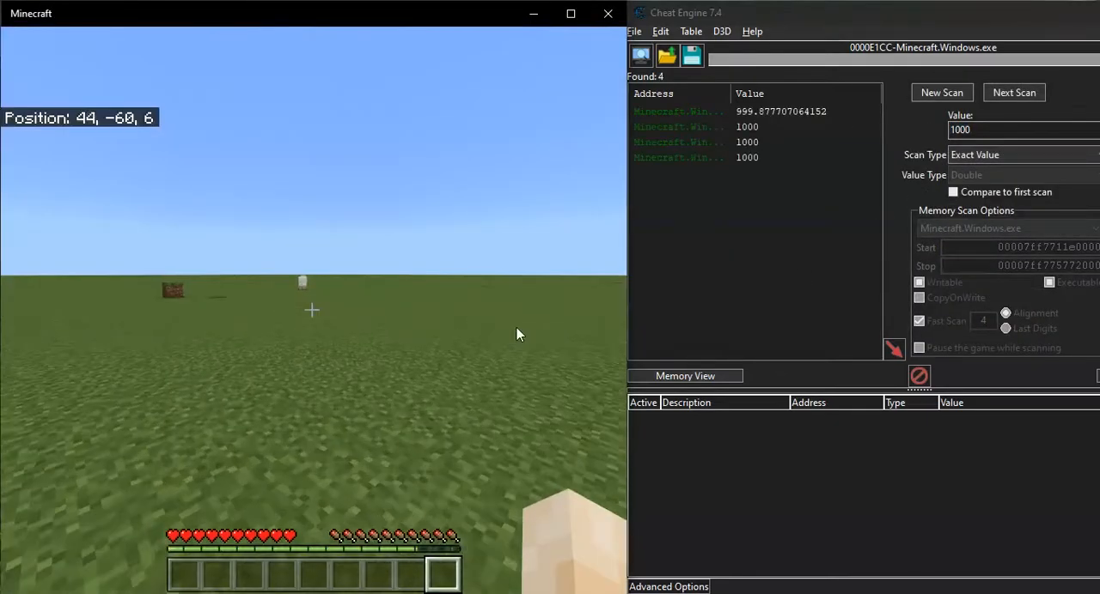
{"action": "key", "text": "e"}
Select the three results holding exactly 1000 and add them to the address list
{"action": "left_click", "coordinate": [791, 144]}
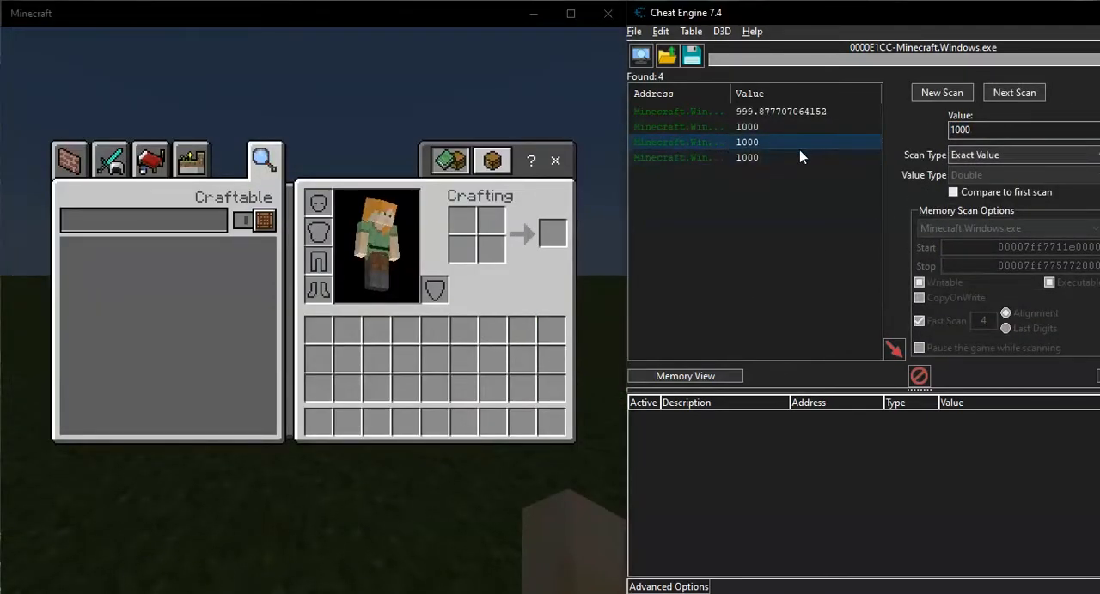
{"action": "left_click", "coordinate": [763, 127]}
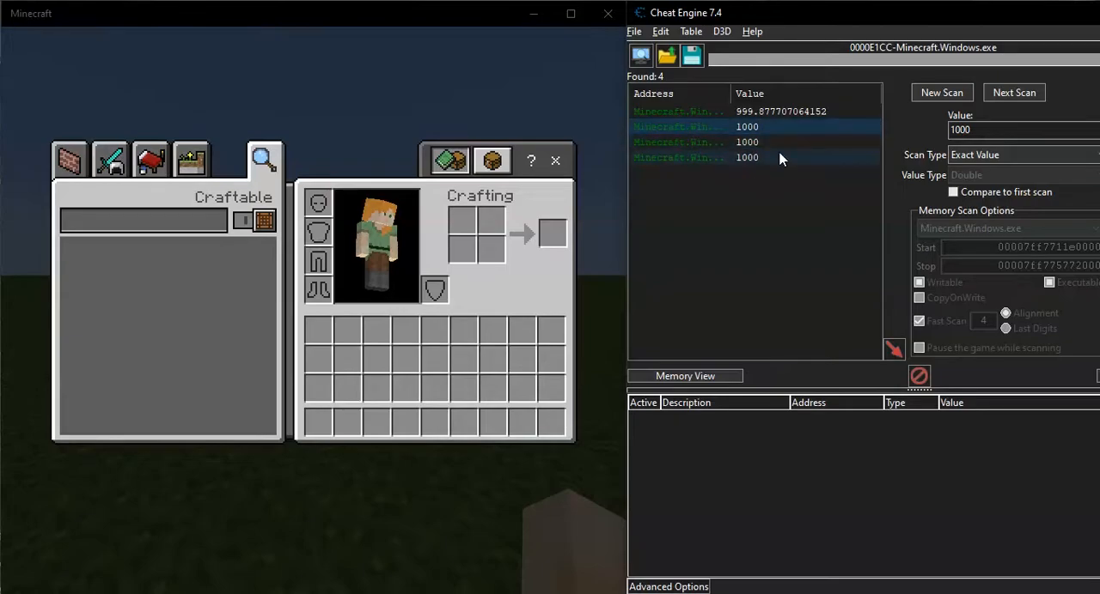
{"action": "left_click", "coordinate": [775, 144]}
{"action": "left_click", "coordinate": [755, 156], "text": "shift"}
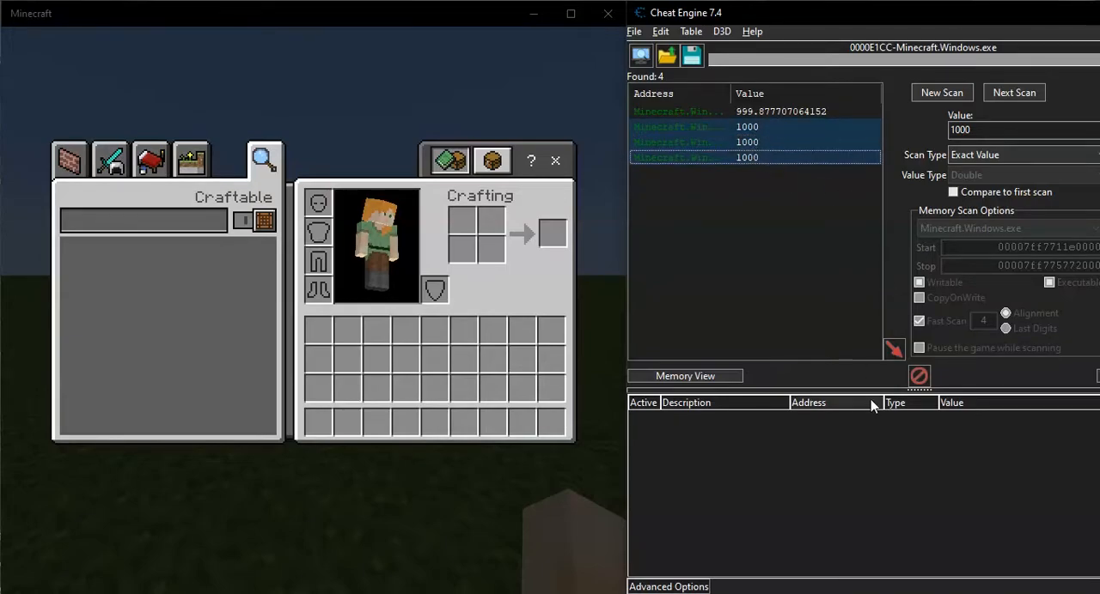
{"action": "left_click", "coordinate": [894, 348]}
{"action": "key", "text": "alt+Tab"}
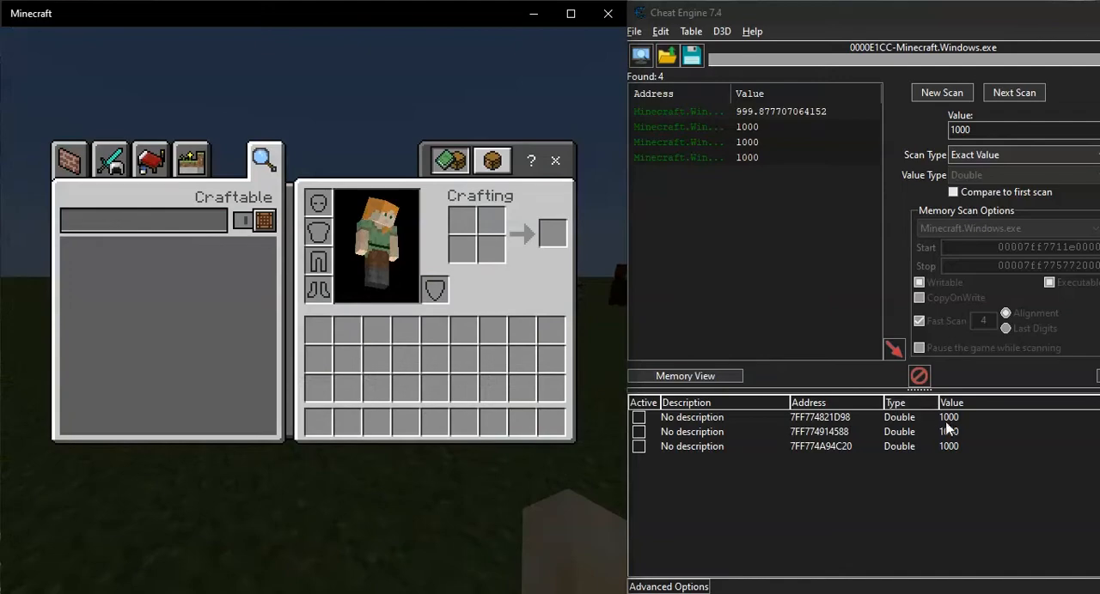
Change the first table entry's value to 8000 and return to the game
{"action": "double_click", "coordinate": [949, 418]}
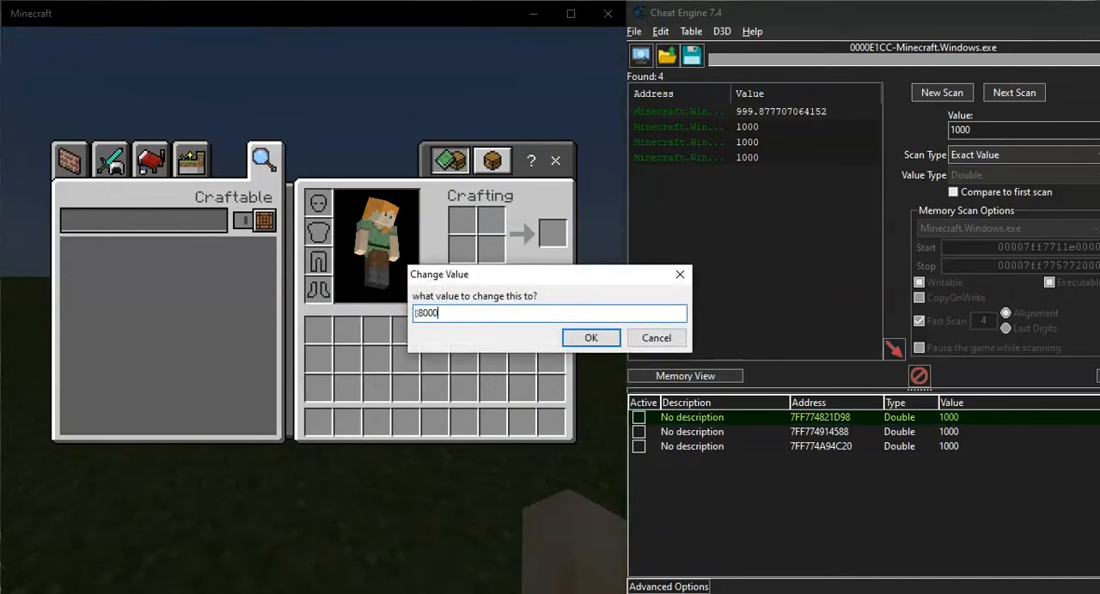
{"action": "type", "text": "800"}
{"action": "key", "text": "Return"}
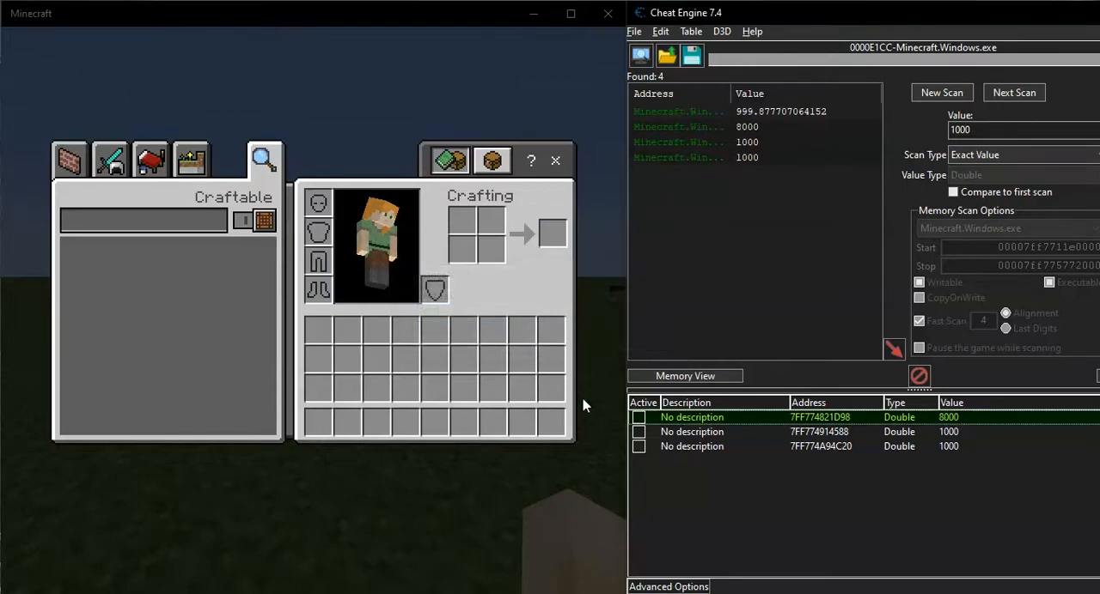
{"action": "left_click", "coordinate": [582, 400]}
{"action": "key", "text": "e"}
{"action": "key", "text": "e"}
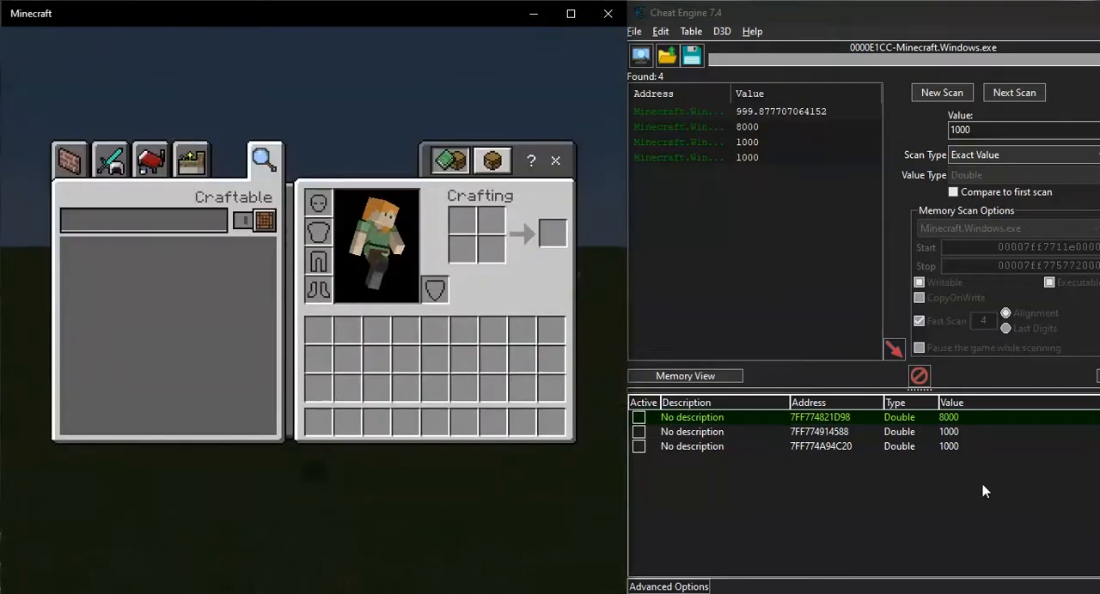
Change the second and third entries to 8000 as well, resuming play to test the speed
{"action": "double_click", "coordinate": [949, 432]}
{"action": "type", "text": "89"}
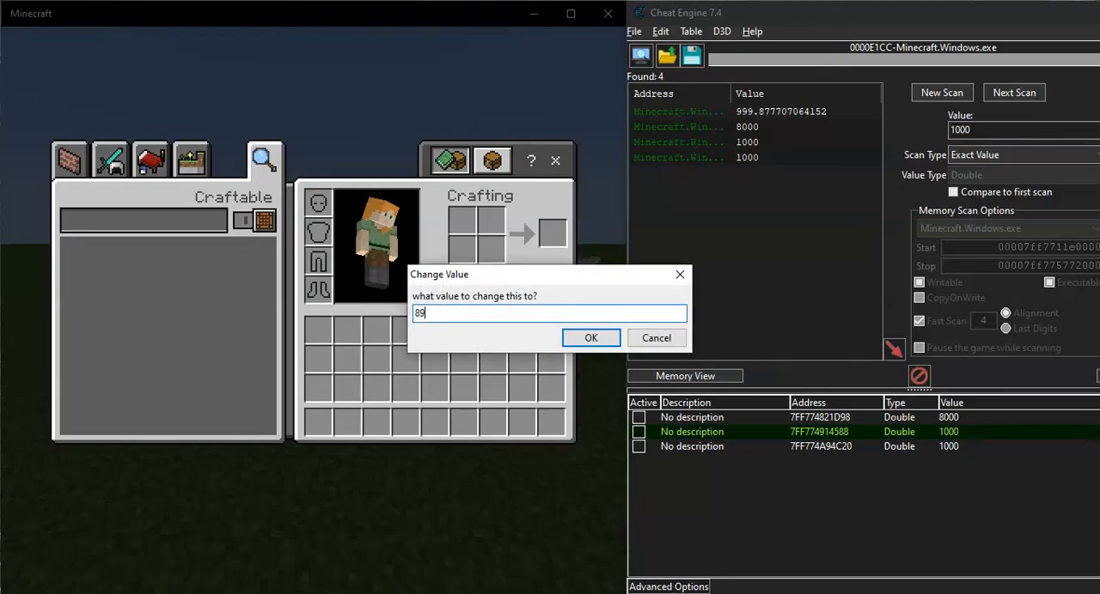
{"action": "type", "text": "00"}
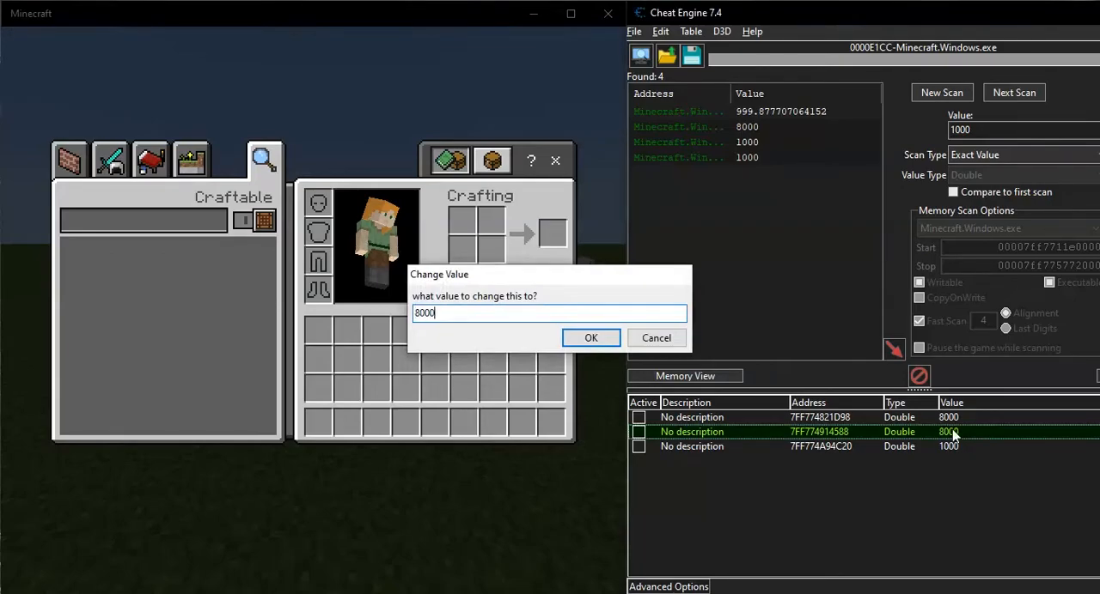
{"action": "key", "text": "Return"}
{"action": "left_click", "coordinate": [380, 397]}
{"action": "key", "text": "e"}
{"action": "key", "text": "e"}
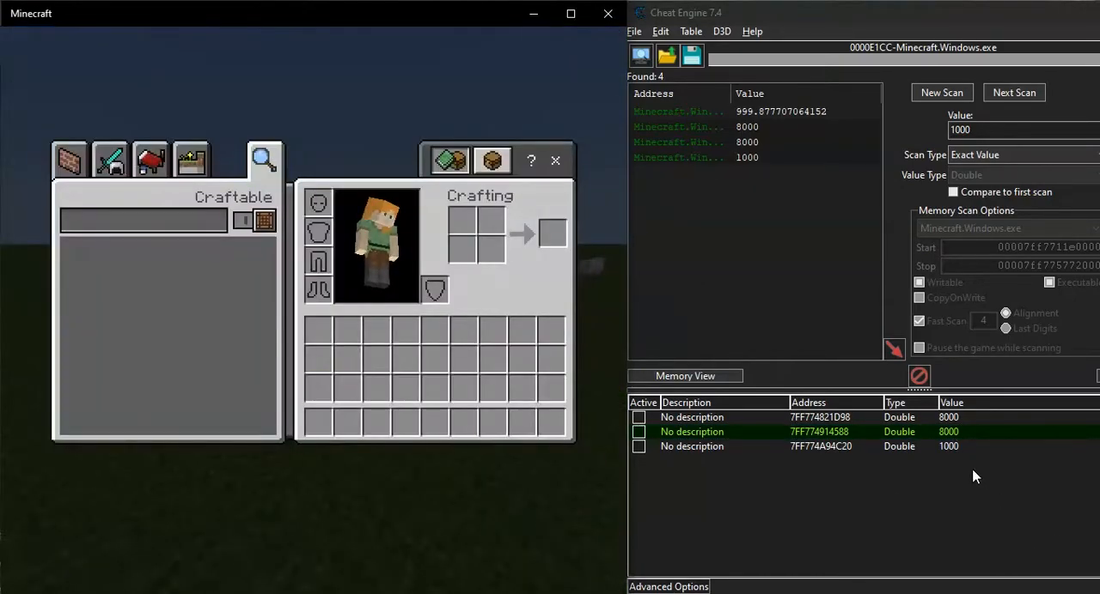
{"action": "double_click", "coordinate": [948, 447]}
{"action": "type", "text": "8000"}
{"action": "key", "text": "Return"}
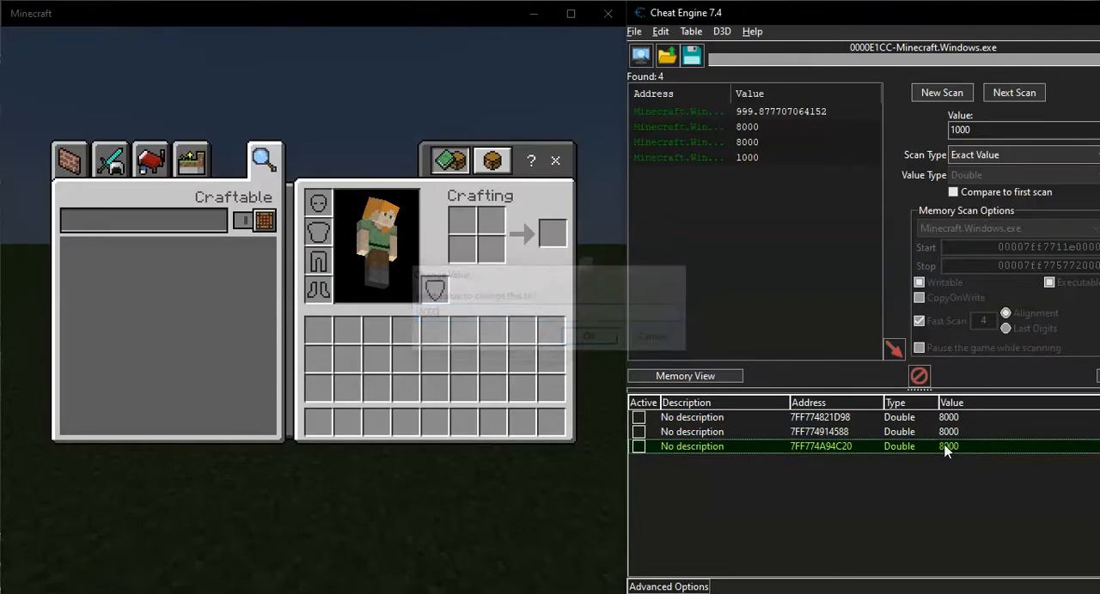
{"action": "left_click", "coordinate": [456, 432]}
{"action": "key", "text": "e"}
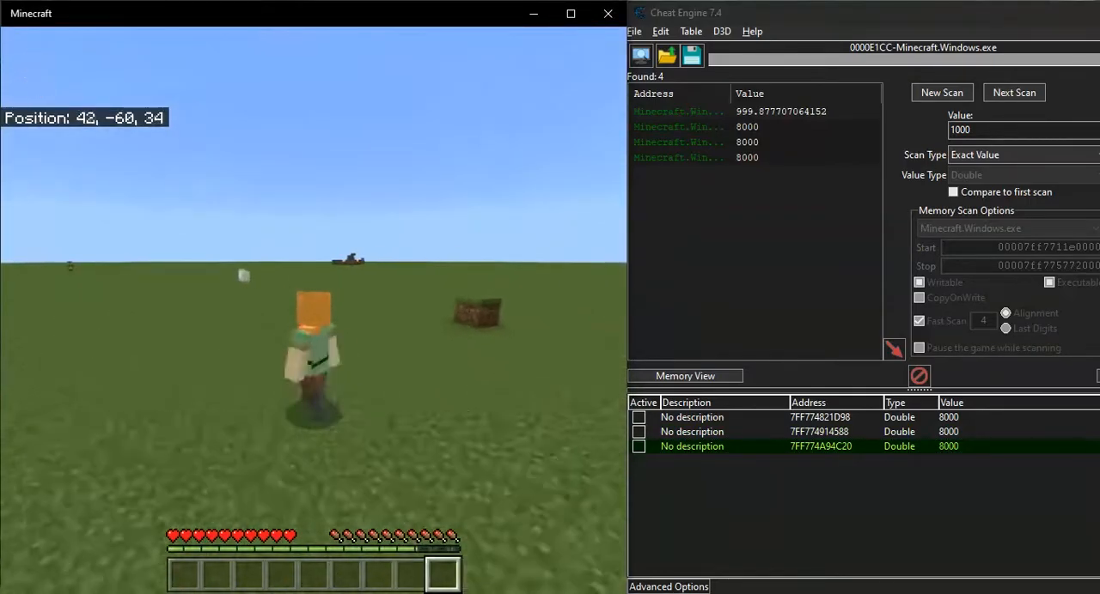
Dig up dirt and run across the field in Minecraft with the timer entries at 8000
{"action": "key", "text": "7"}
{"action": "key", "text": "F5"}
{"action": "left_click", "coordinate": [314, 309]}
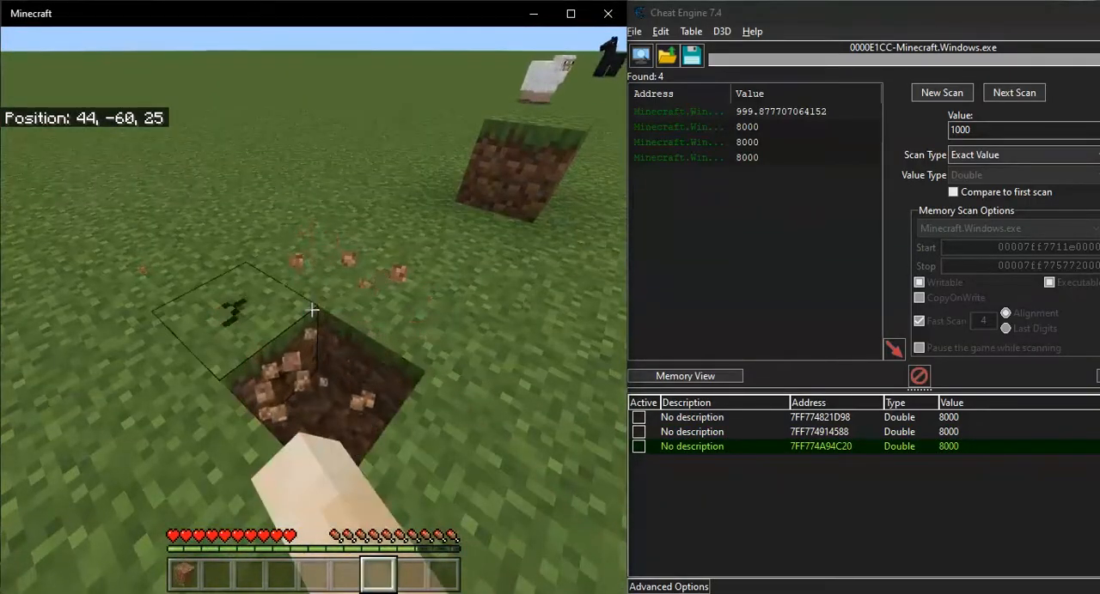
{"action": "key", "text": "w"}
{"action": "key", "text": "5"}
{"action": "key", "text": "w"}
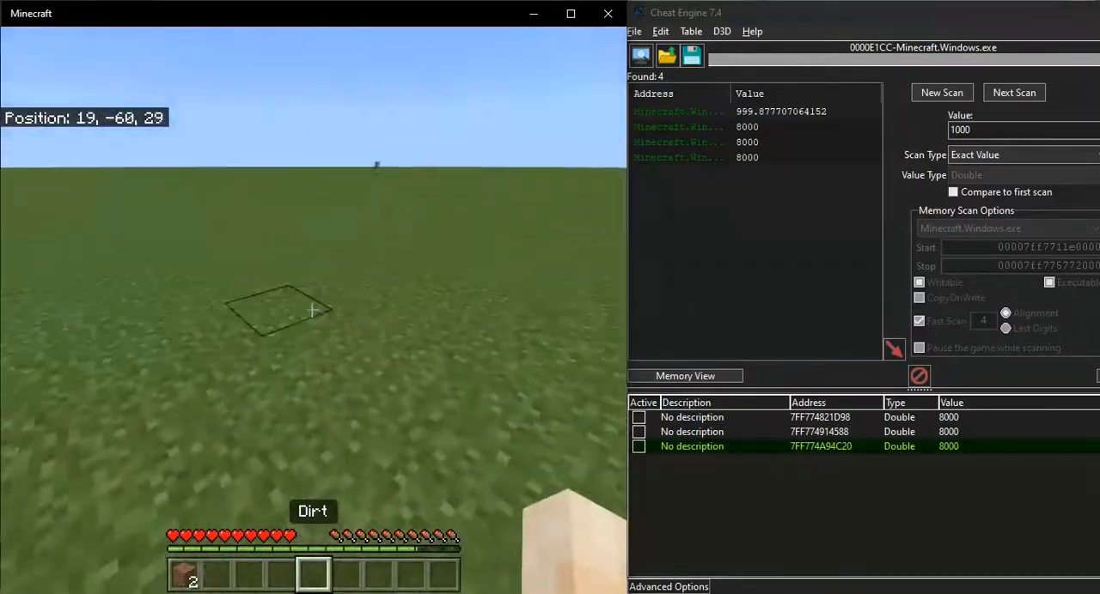
{"action": "key", "text": "F5"}
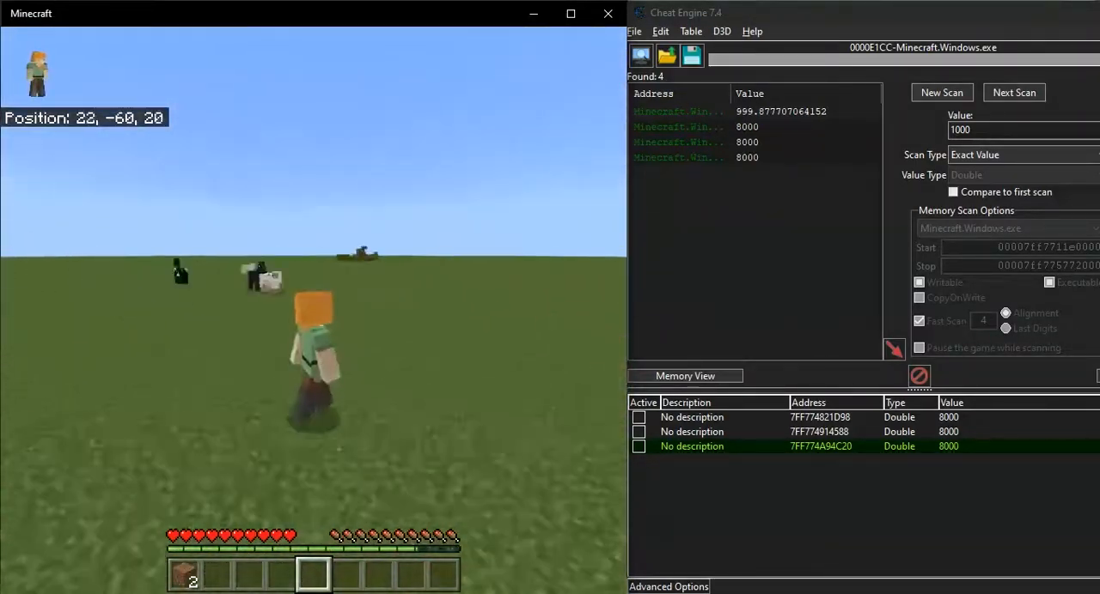
Free the pointer via the inventory and start editing the third entry's value
{"action": "key", "text": "e"}
{"action": "left_click", "coordinate": [954, 449]}
{"action": "double_click", "coordinate": [953, 449]}
{"action": "type", "text": "100"}
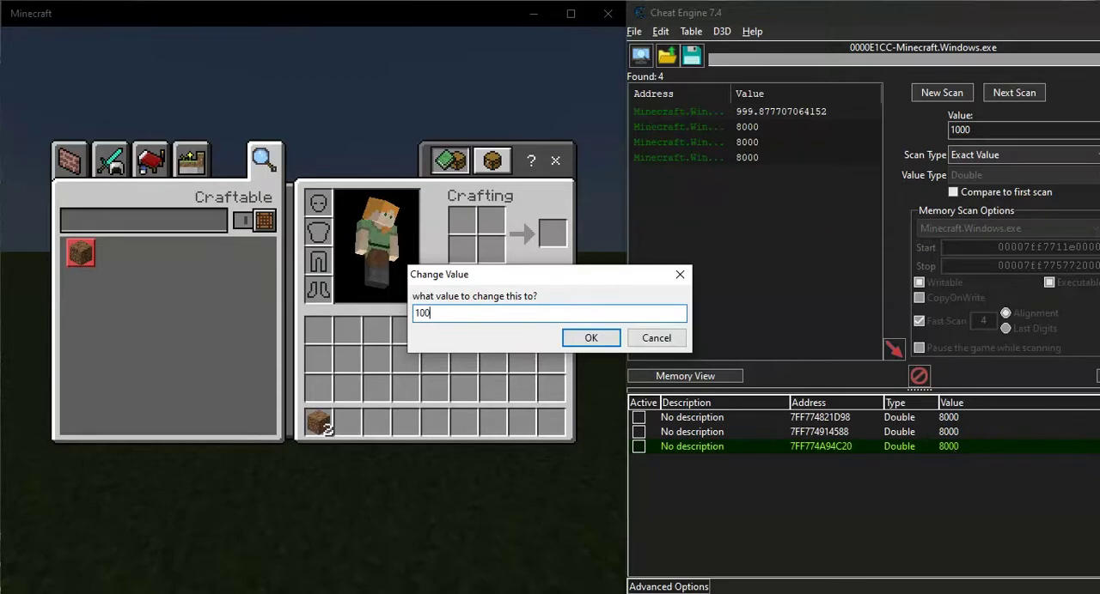
Set the third entry to 100 and walk around in Minecraft to test the game speed
{"action": "key", "text": "Return"}
{"action": "left_click", "coordinate": [619, 428]}
{"action": "key", "text": "e"}
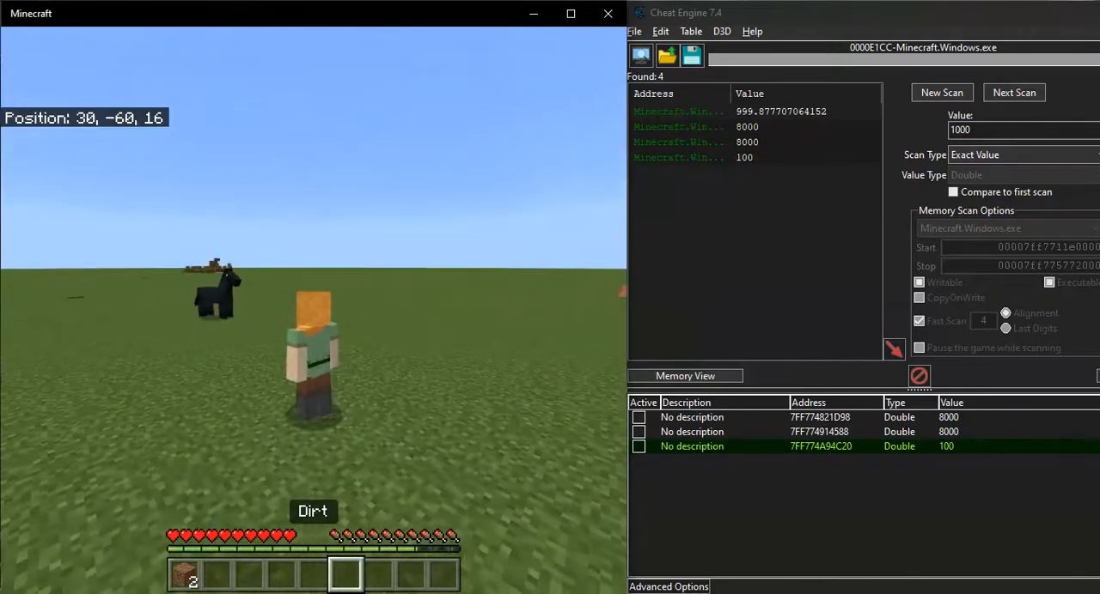
{"action": "key", "text": "w"}
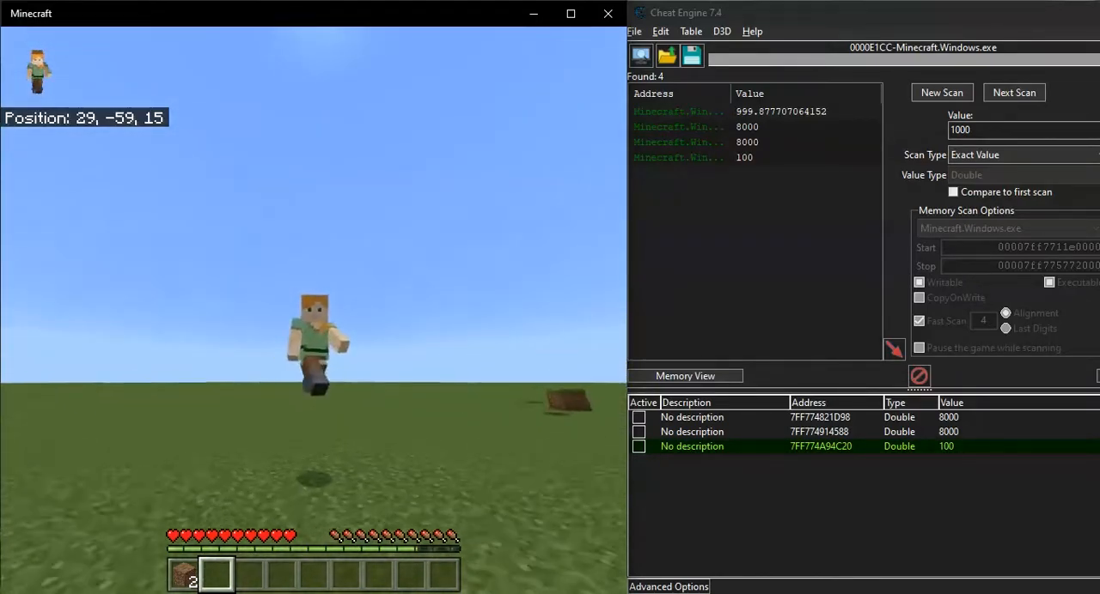
{"action": "key", "text": "e"}
Restore the third entry to 1000, then hit the horse in first-person to test normal speed
{"action": "double_click", "coordinate": [946, 447]}
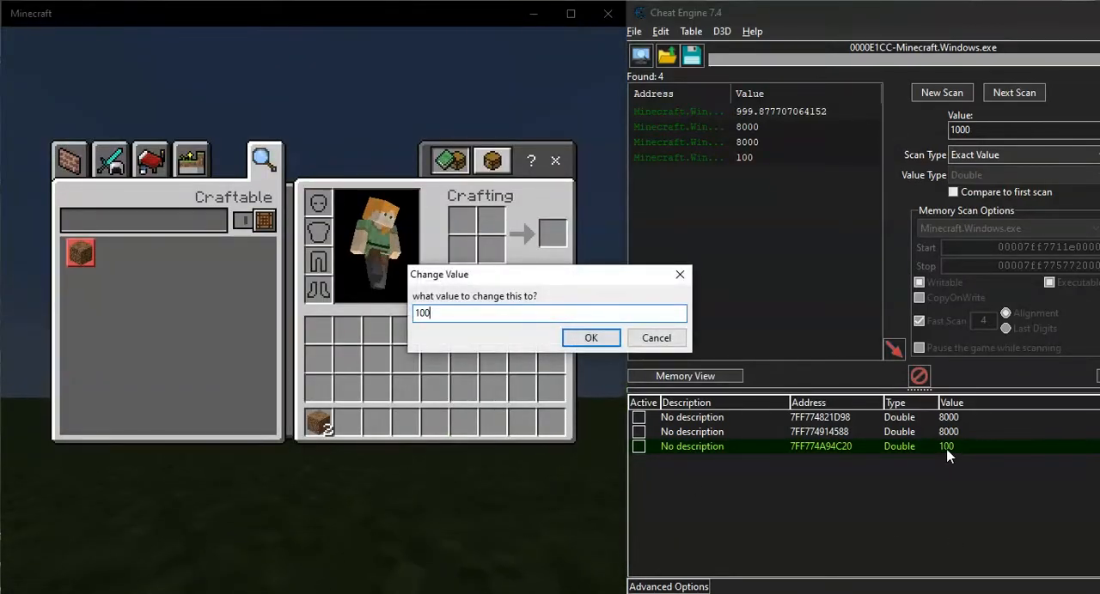
{"action": "type", "text": "0"}
{"action": "key", "text": "Return"}
{"action": "left_click", "coordinate": [412, 422]}
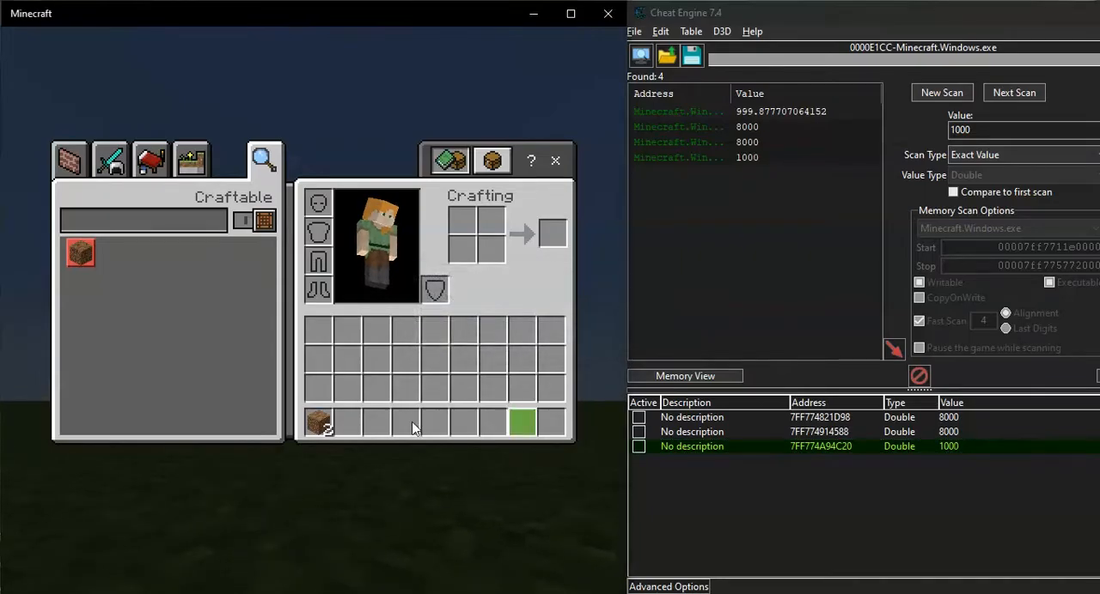
{"action": "key", "text": "e"}
{"action": "key", "text": "F5"}
{"action": "scroll", "coordinate": [311, 309], "scroll_direction": "up", "scroll_amount": 2}
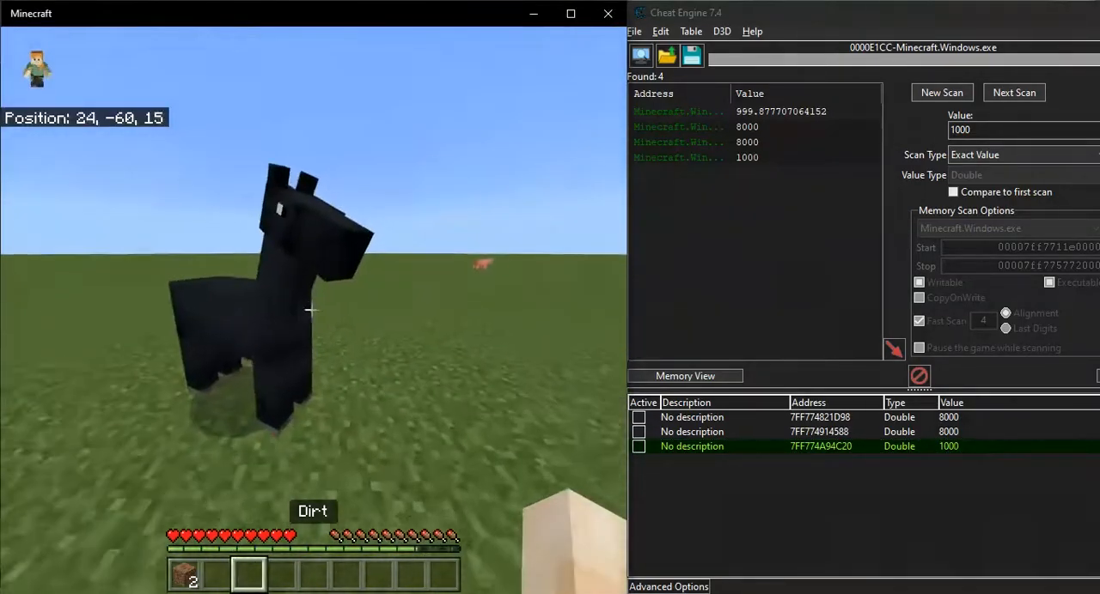
{"action": "left_click", "coordinate": [310, 309]}
{"action": "key", "text": "F5"}
{"action": "key", "text": "e"}
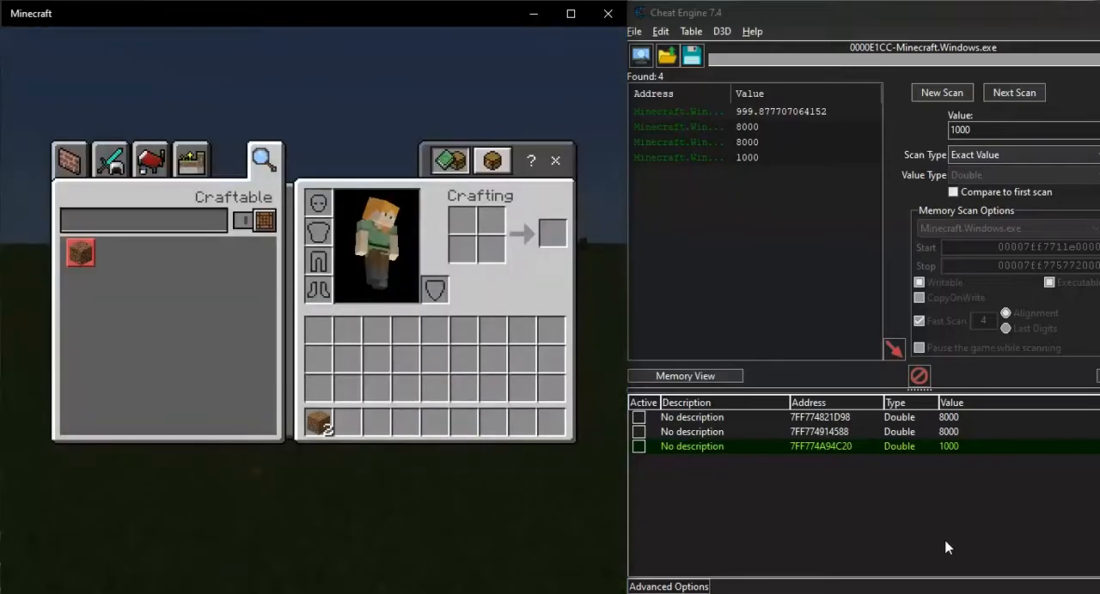
Leave the third entry's value at 1000 and switch between the game and Cheat Engine
{"action": "double_click", "coordinate": [945, 447]}
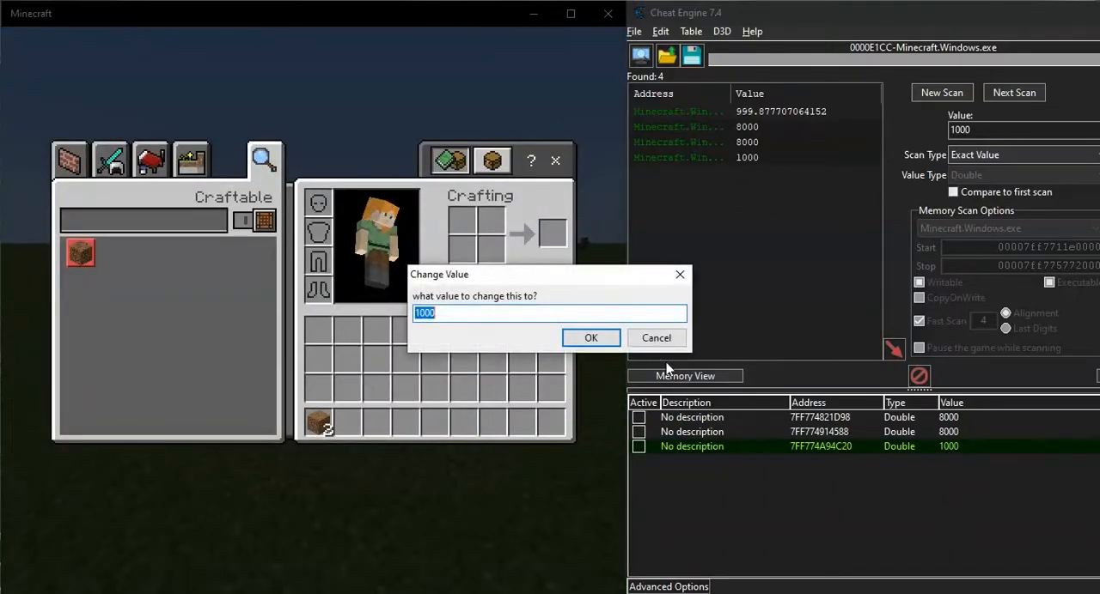
{"action": "key", "text": "Return"}
{"action": "left_click", "coordinate": [551, 422]}
{"action": "key", "text": "e"}
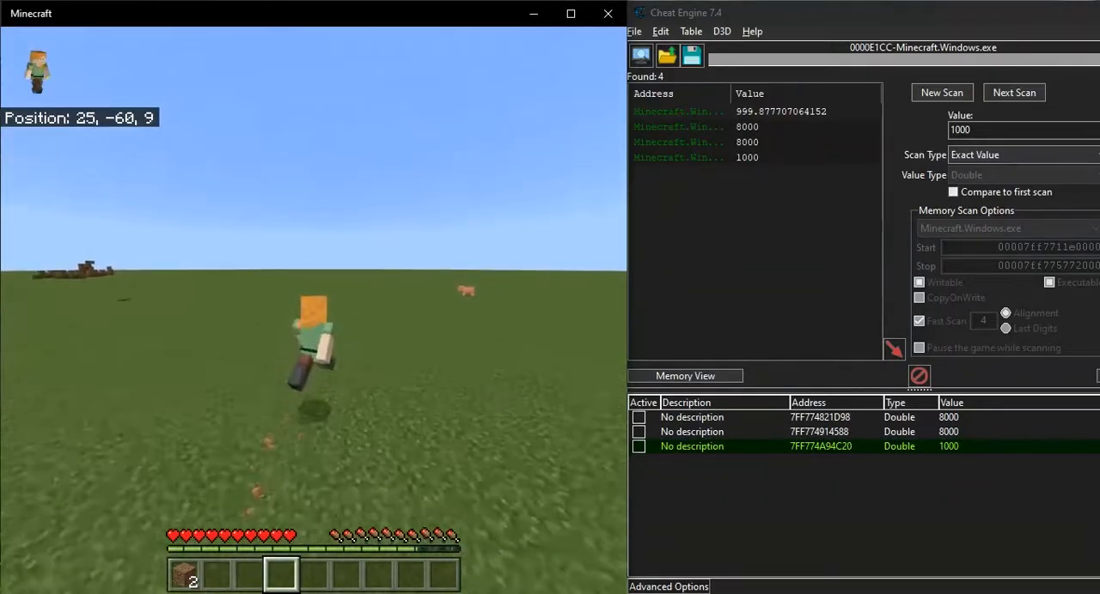
{"action": "key", "text": "e"}
{"action": "left_click", "coordinate": [950, 457]}
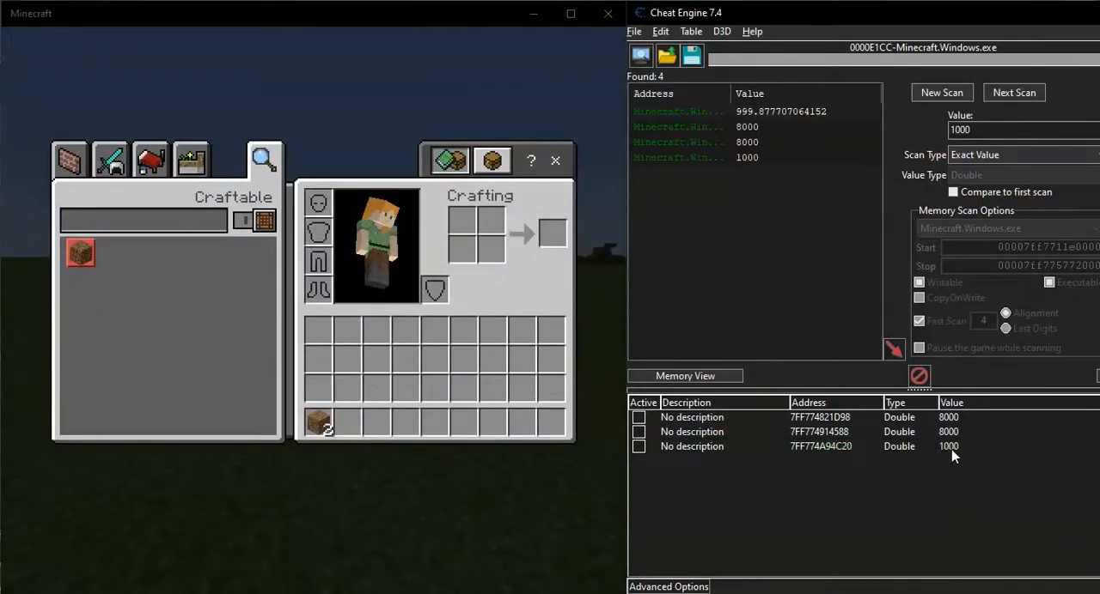
{"action": "left_click", "coordinate": [601, 430]}
{"action": "key", "text": "e"}
{"action": "key", "text": "e"}
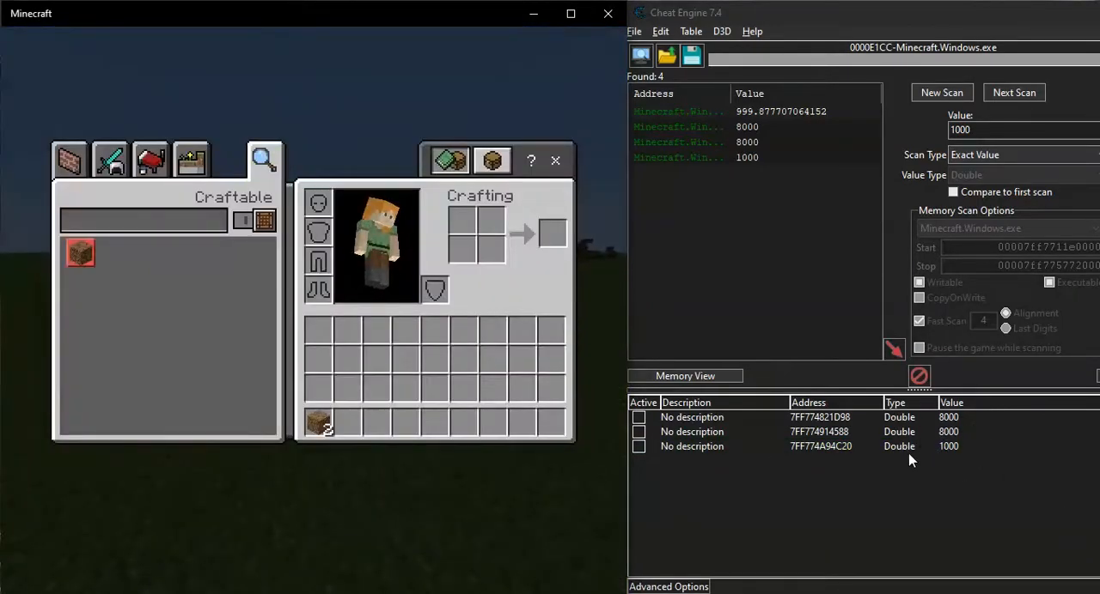
Inspect the third entry's Change address dialog showing Minecraft.Windows.exe+38B4C20, then close it
{"action": "left_click", "coordinate": [829, 446]}
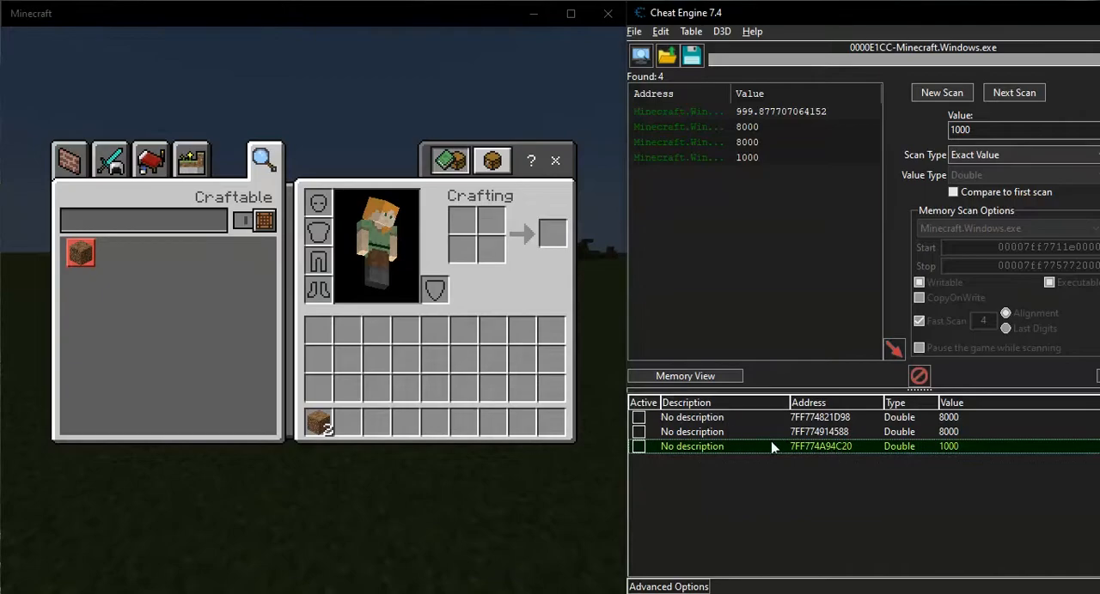
{"action": "double_click", "coordinate": [814, 445]}
{"action": "left_click_drag", "start_coordinate": [505, 140], "coordinate": [487, 231]}
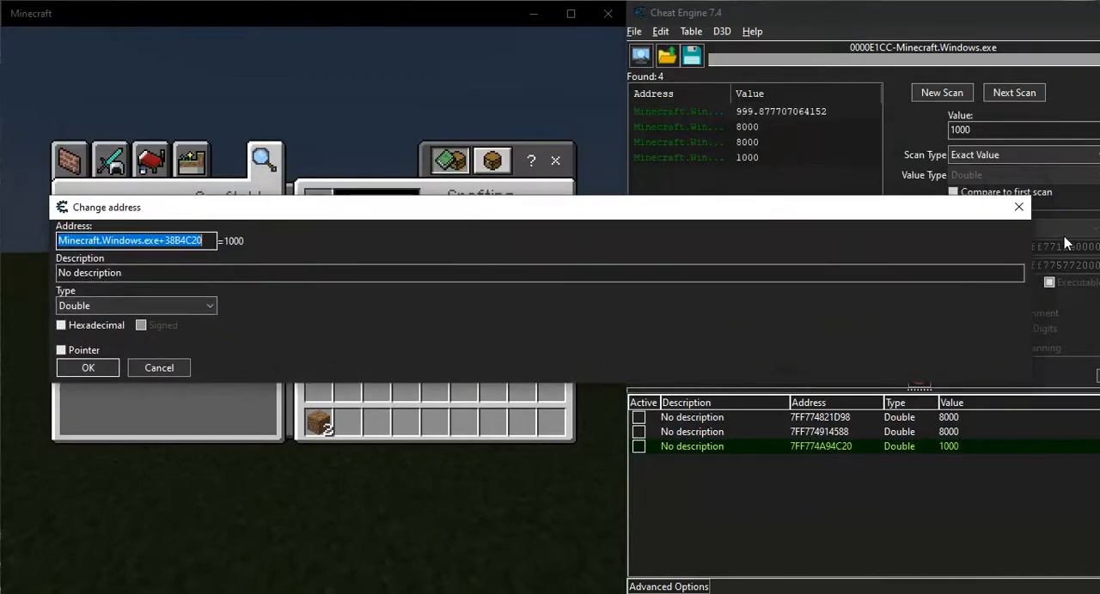
{"action": "left_click", "coordinate": [1018, 207]}
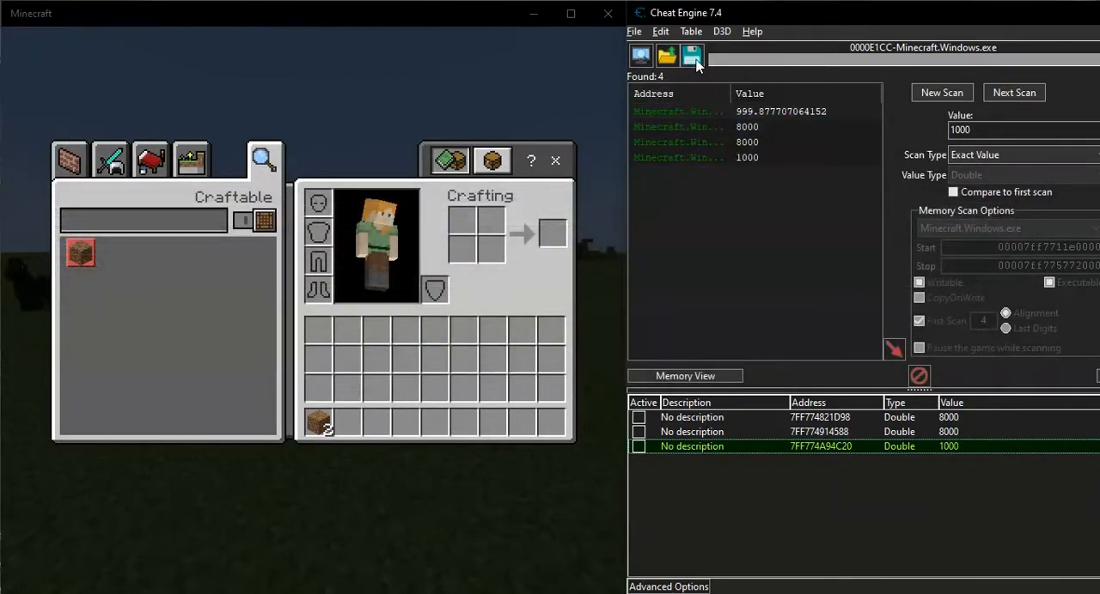
Resume Minecraft and walk the player across the grassland facing the camera at normal speed
{"action": "key", "text": "alt+Tab"}
{"action": "key", "text": "Escape"}
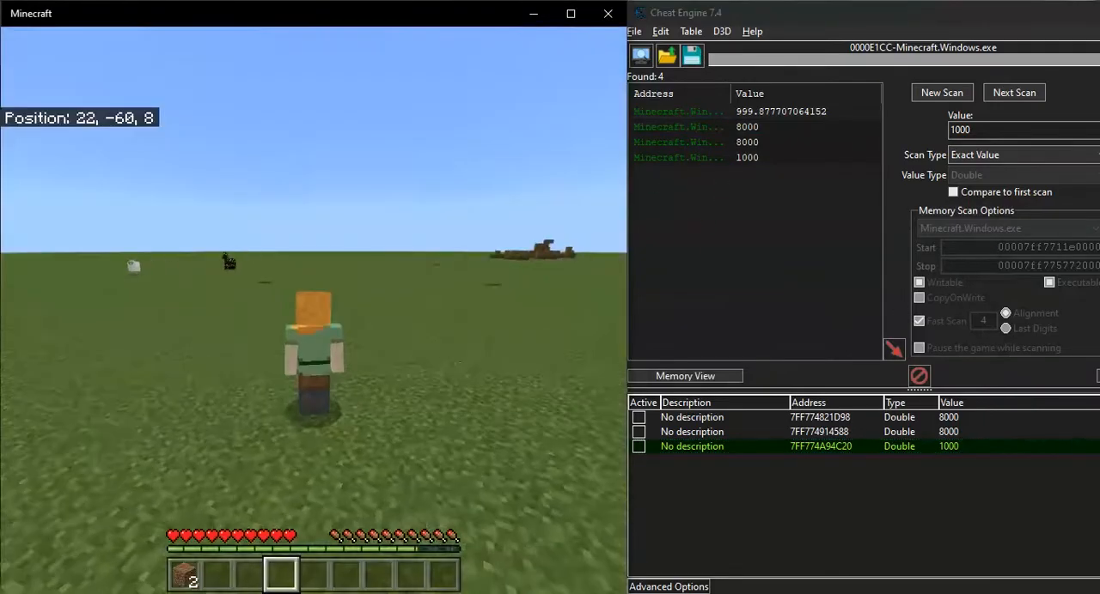
{"action": "key", "text": "w"}
{"action": "key", "text": "F5"}
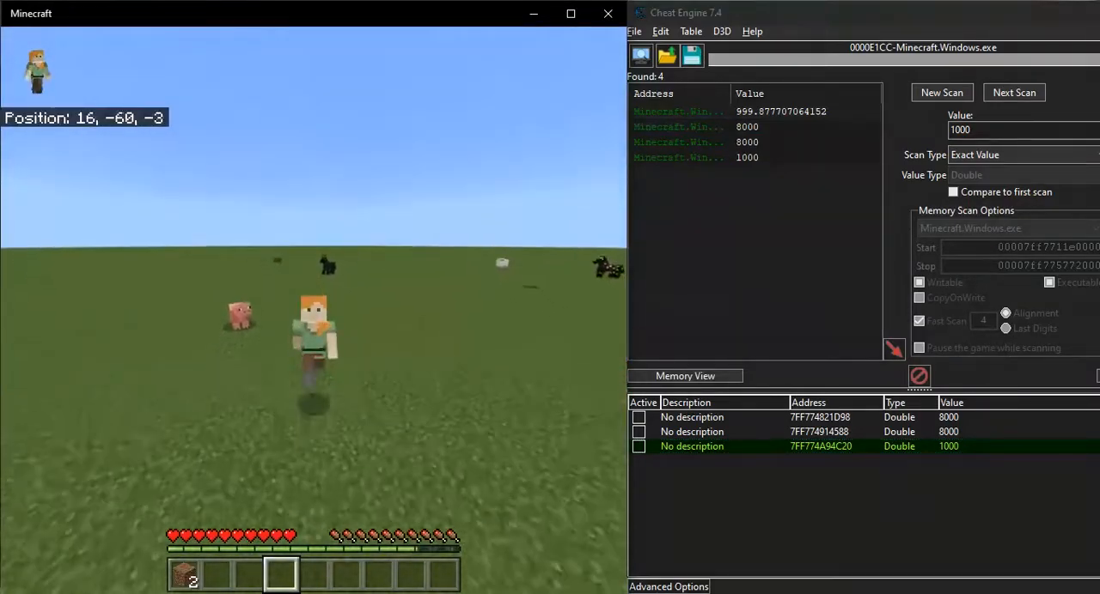
{"action": "key", "text": "w"}
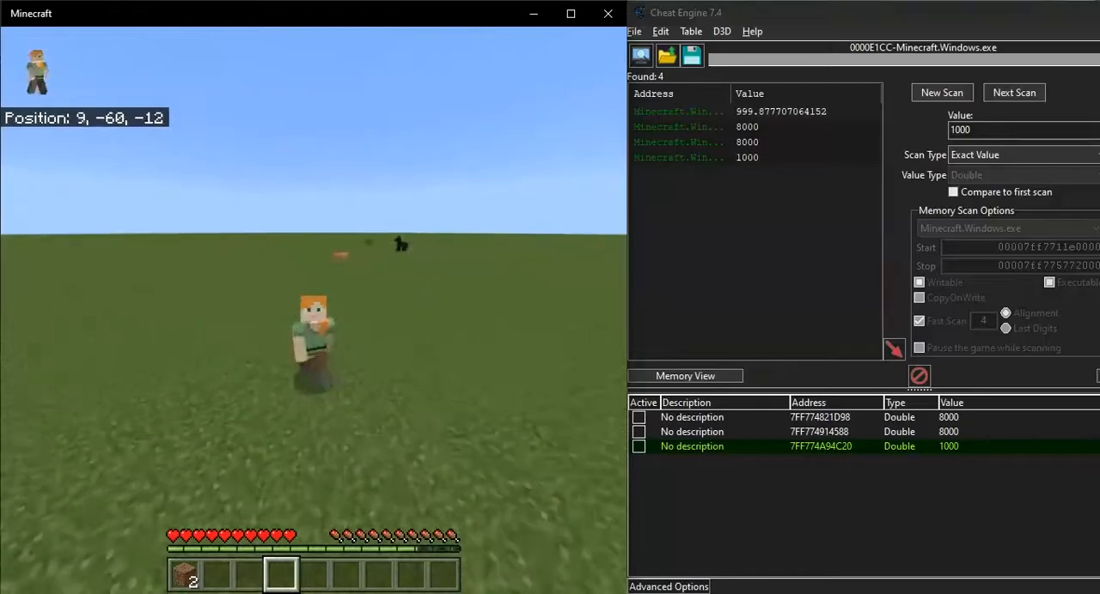
{"action": "key", "text": "w"}
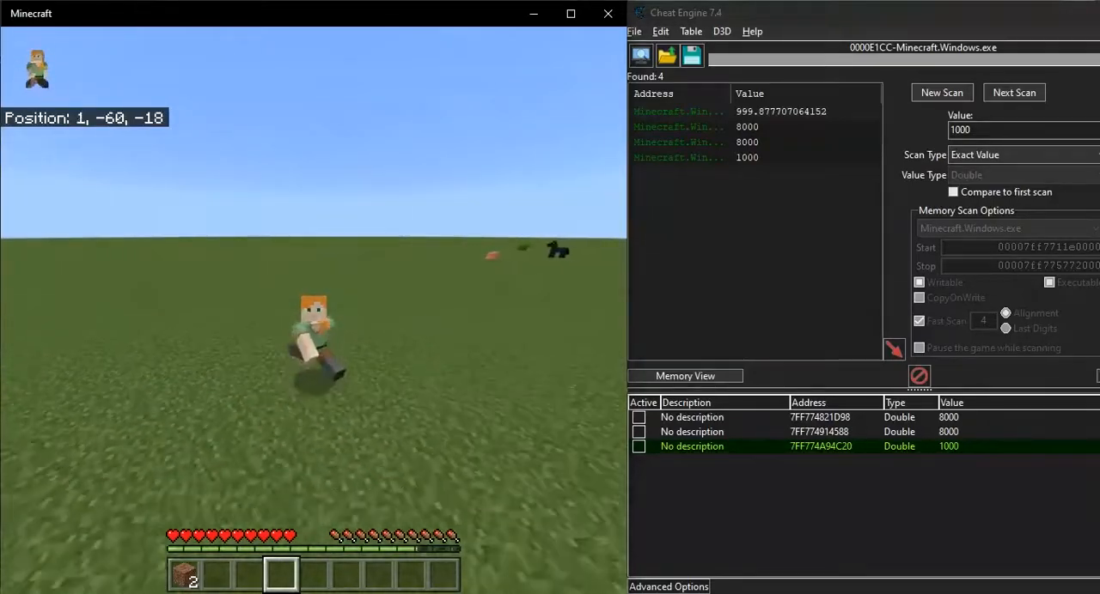